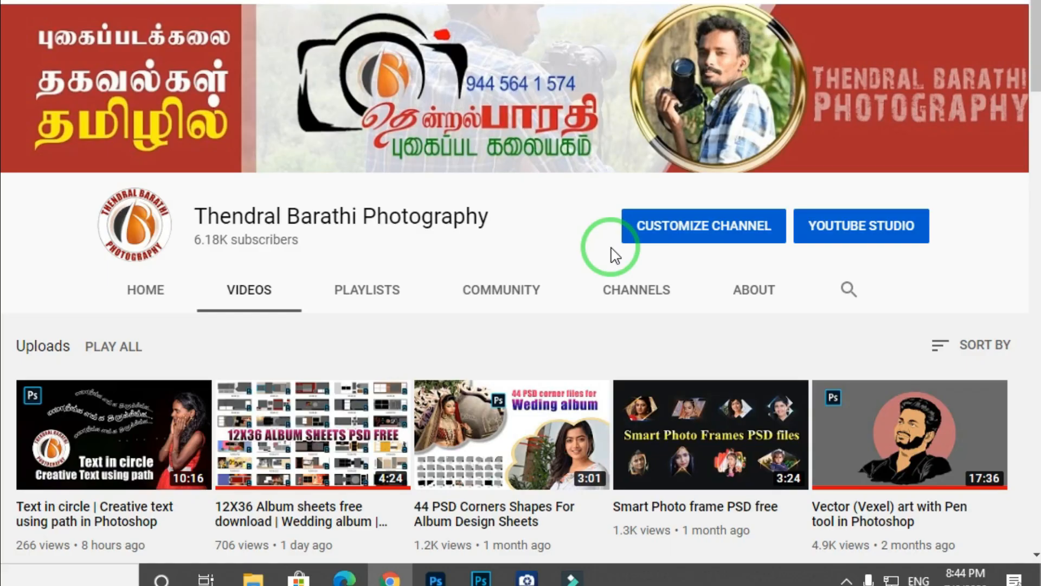
{"action": "scroll", "coordinate": [614, 255], "scroll_direction": "down", "scroll_amount": 20}
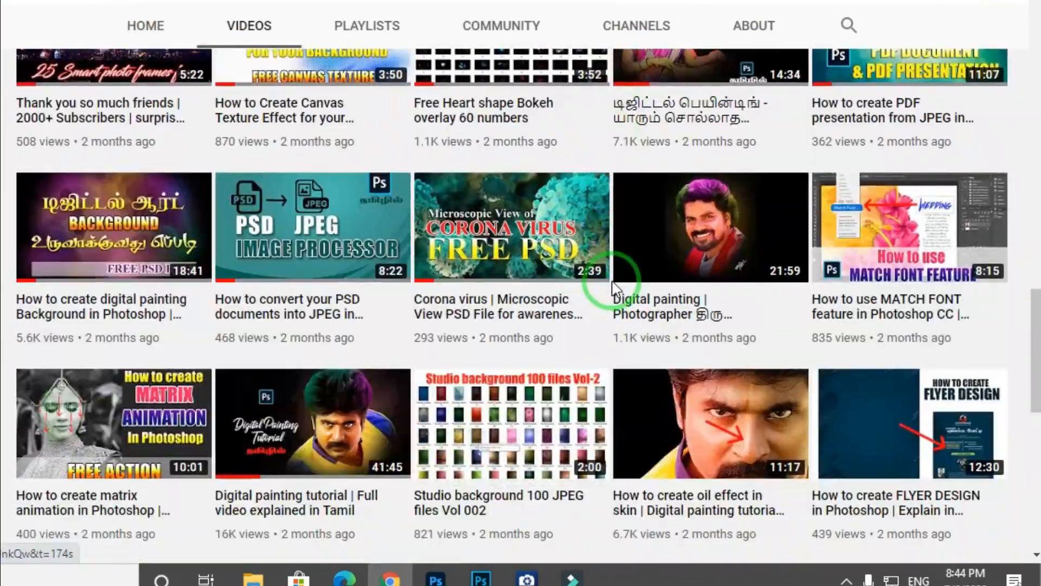
{"action": "scroll", "coordinate": [615, 287], "scroll_direction": "down", "scroll_amount": 20}
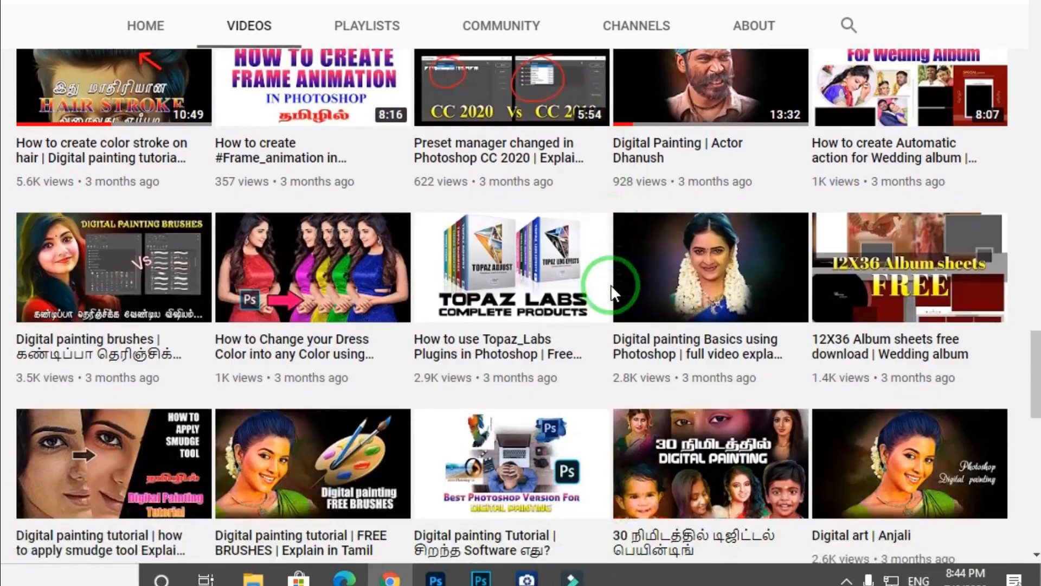
{"action": "scroll", "coordinate": [614, 293], "scroll_direction": "down", "scroll_amount": 2}
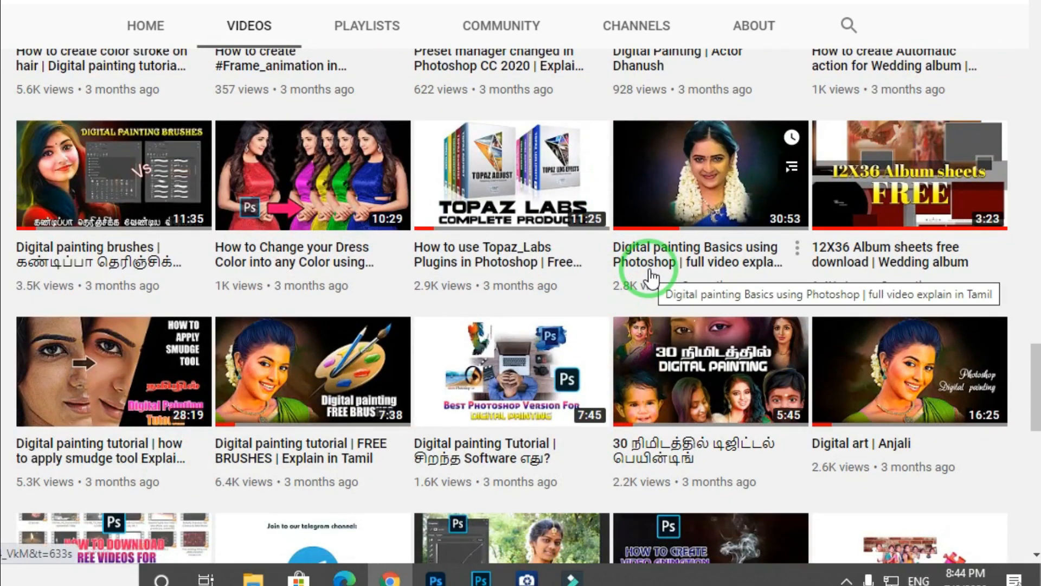
{"action": "scroll", "coordinate": [651, 278], "scroll_direction": "down", "scroll_amount": 7}
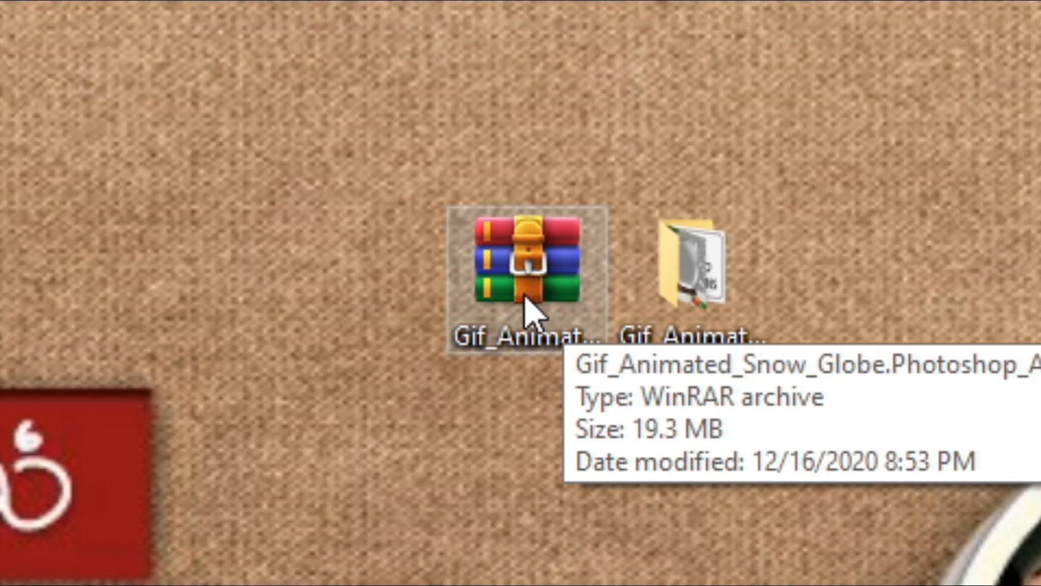
- Open the extracted Gif_Animated_Snow_Globe.Photoshop_Action folder and preview the Animated SnowGlobe PSD image
{"action": "left_click", "coordinate": [684, 306]}
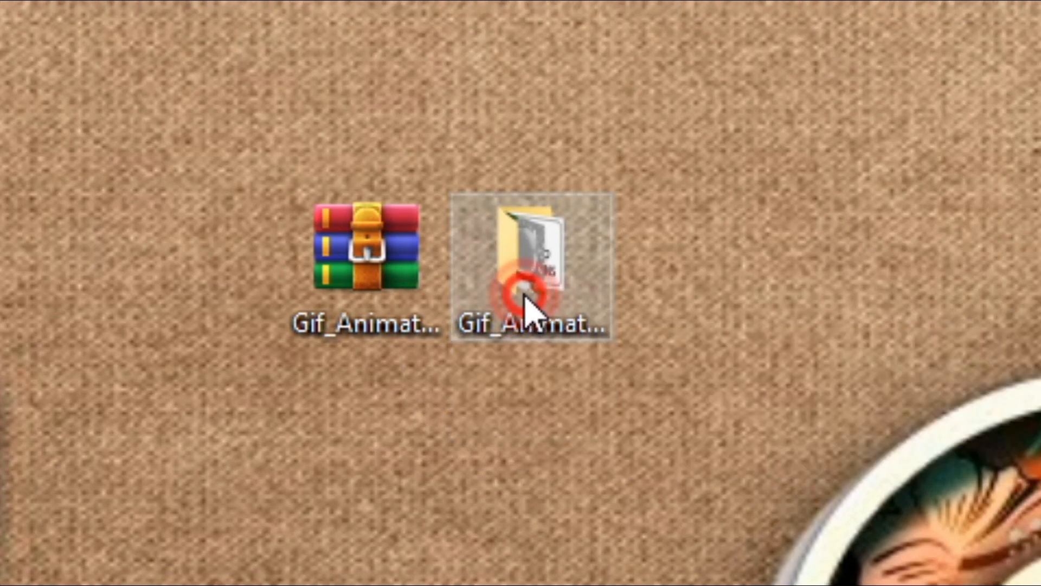
{"action": "double_click", "coordinate": [524, 297]}
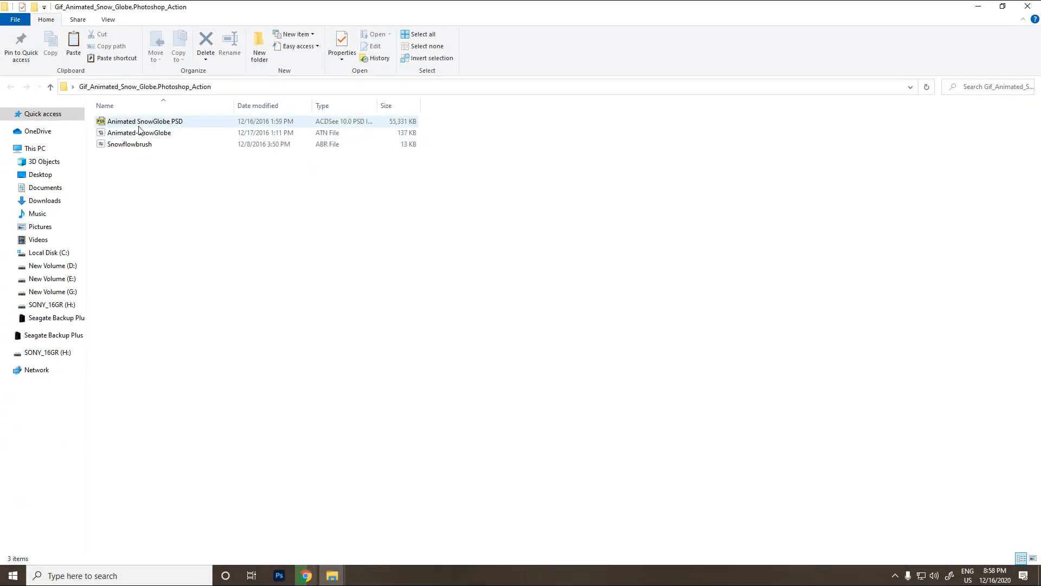
{"action": "double_click", "coordinate": [135, 123]}
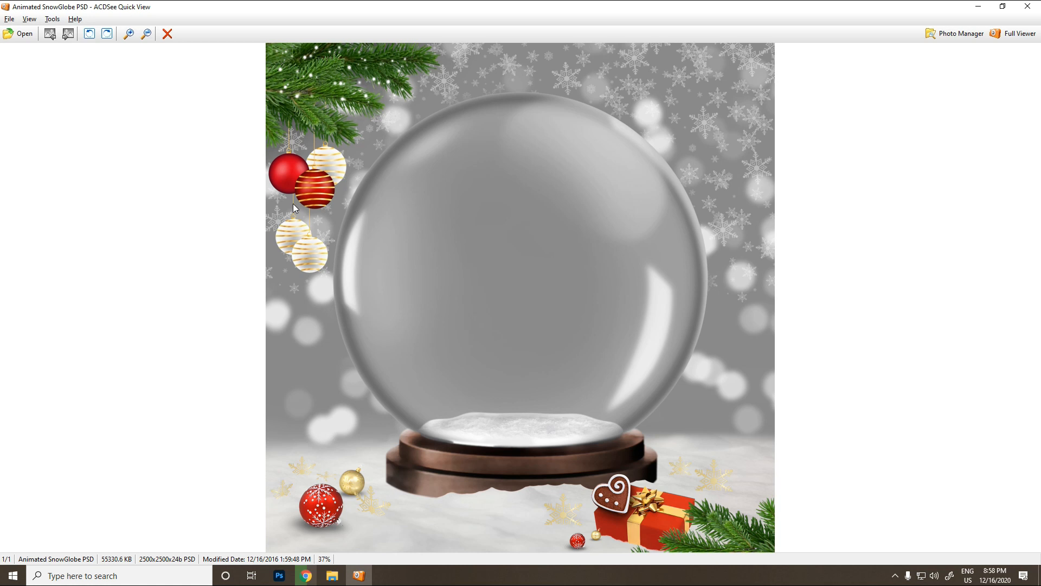
{"action": "key", "text": "Escape"}
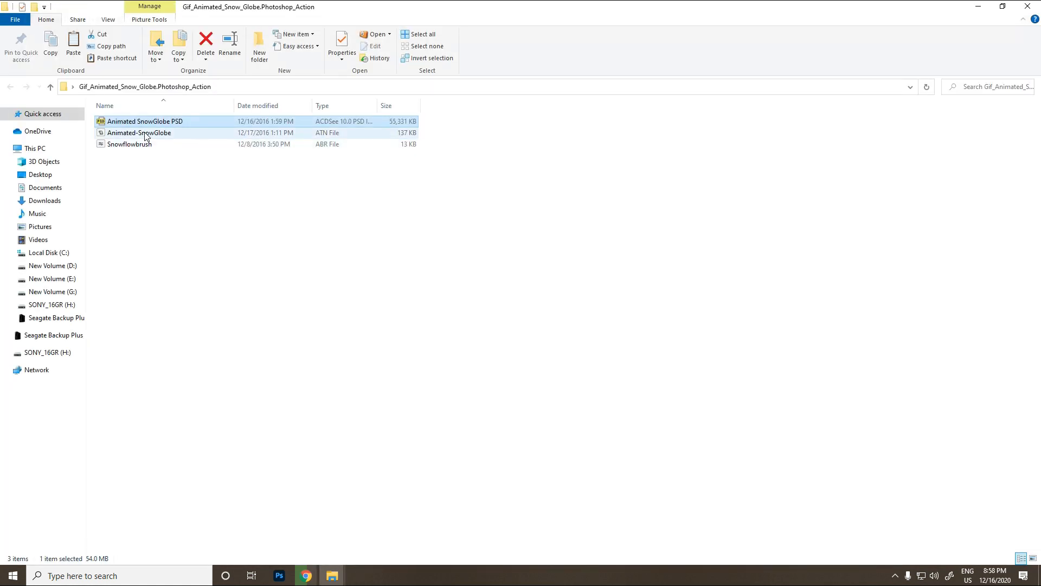
{"action": "left_click", "coordinate": [145, 136]}
{"action": "left_click", "coordinate": [139, 148]}
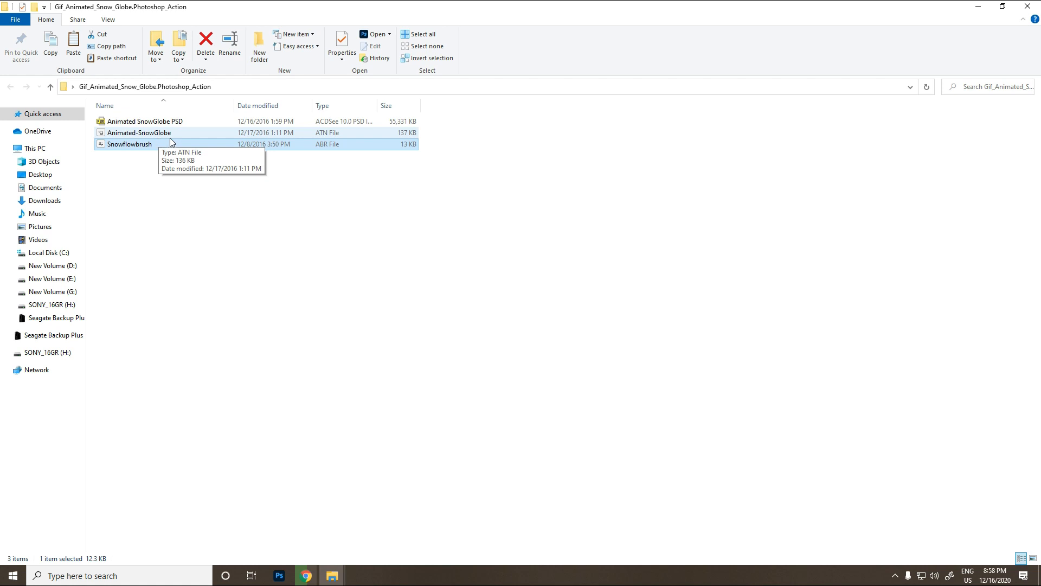
{"action": "right_click", "coordinate": [160, 136]}
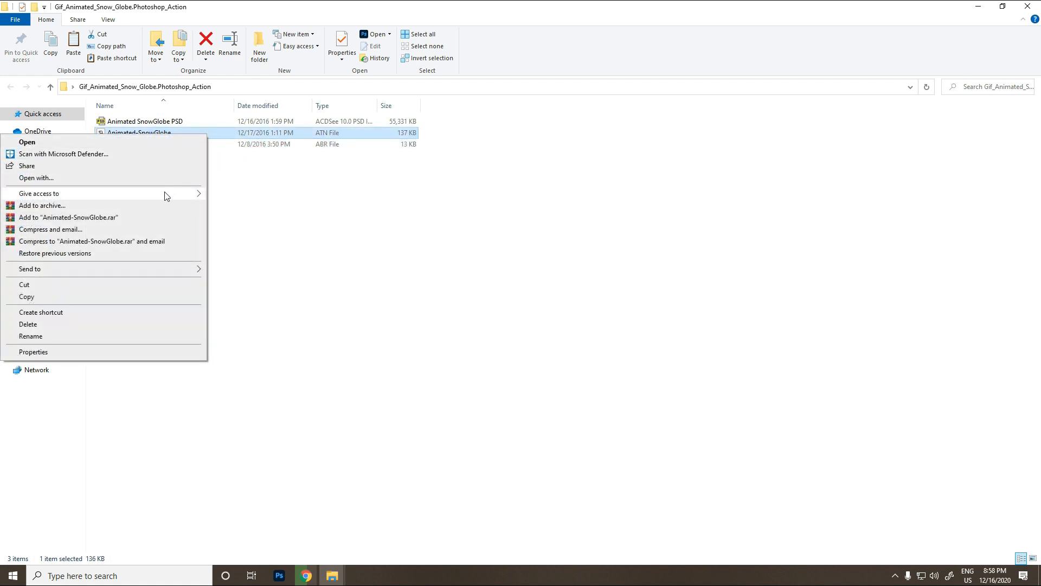
{"action": "left_click", "coordinate": [175, 179]}
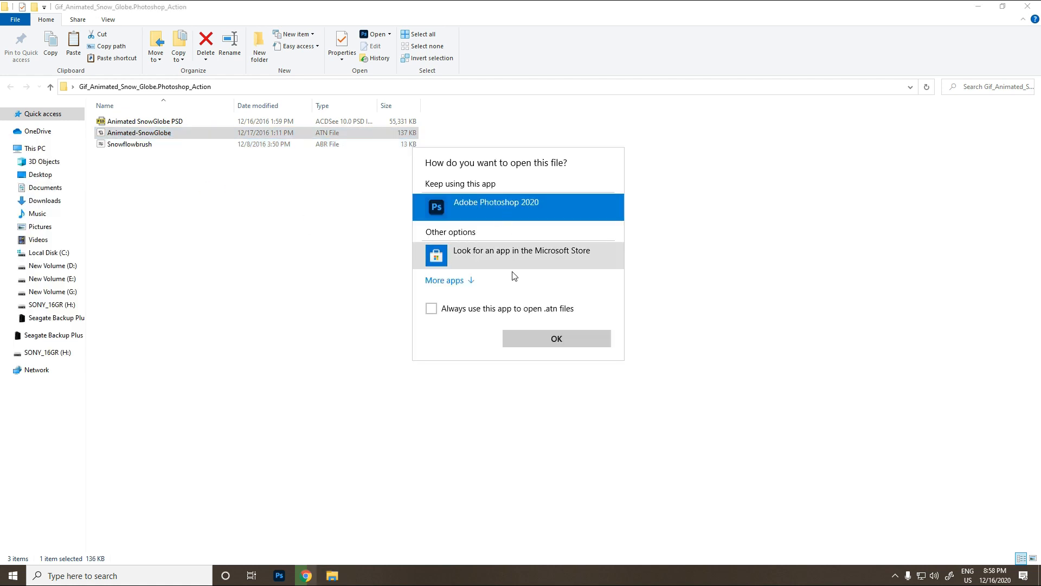
{"action": "key", "text": "Return"}
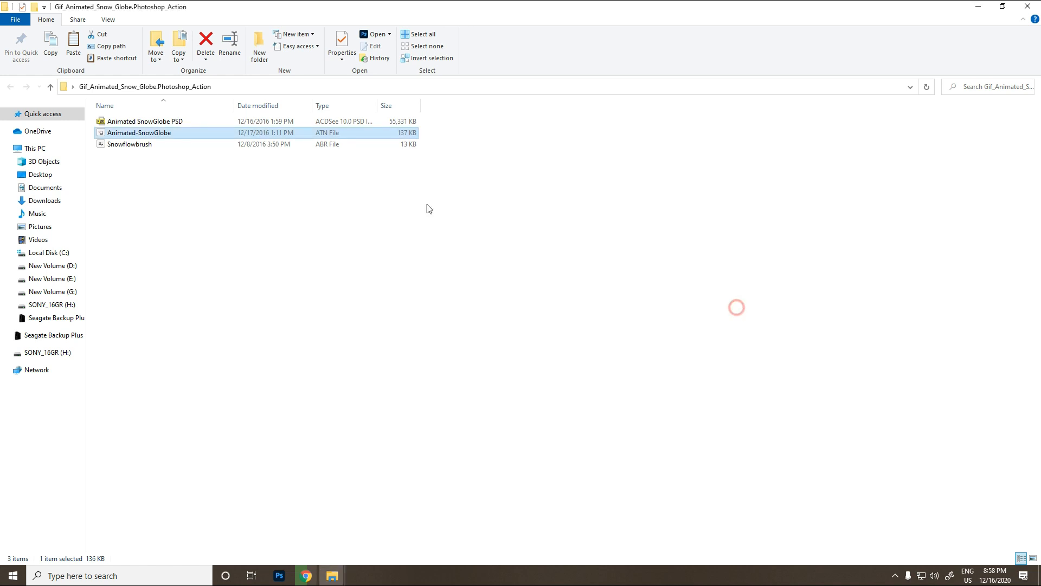
{"action": "double_click", "coordinate": [146, 146]}
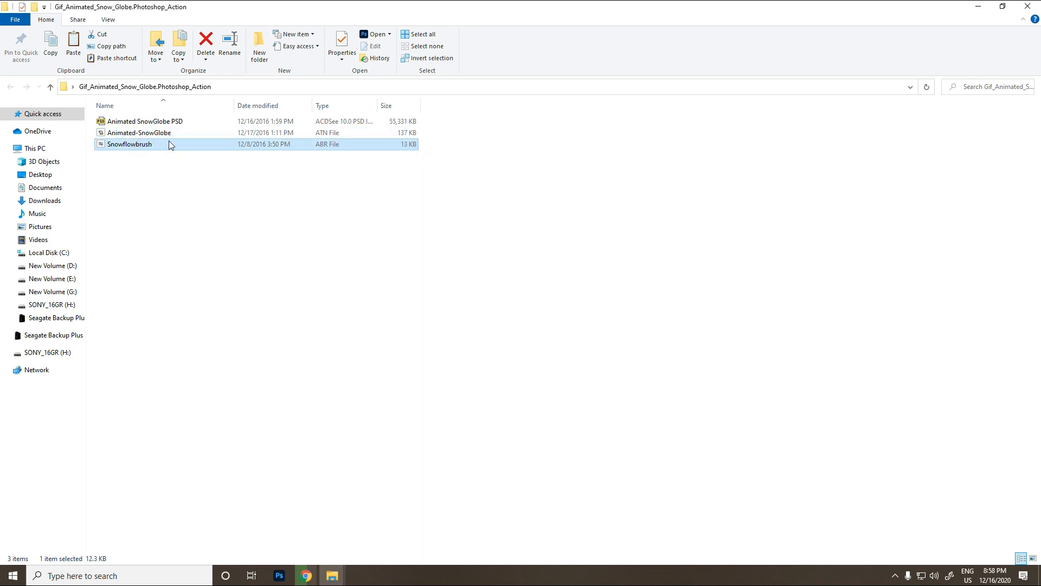
{"action": "left_click", "coordinate": [193, 214]}
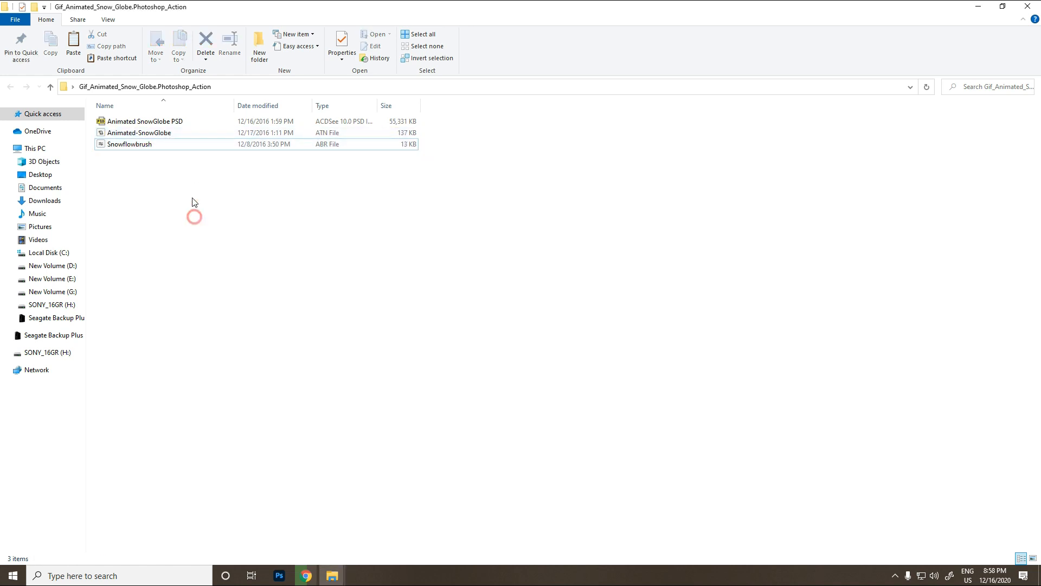
{"action": "left_click", "coordinate": [173, 122]}
{"action": "left_click_drag", "start_coordinate": [145, 135], "coordinate": [291, 256]}
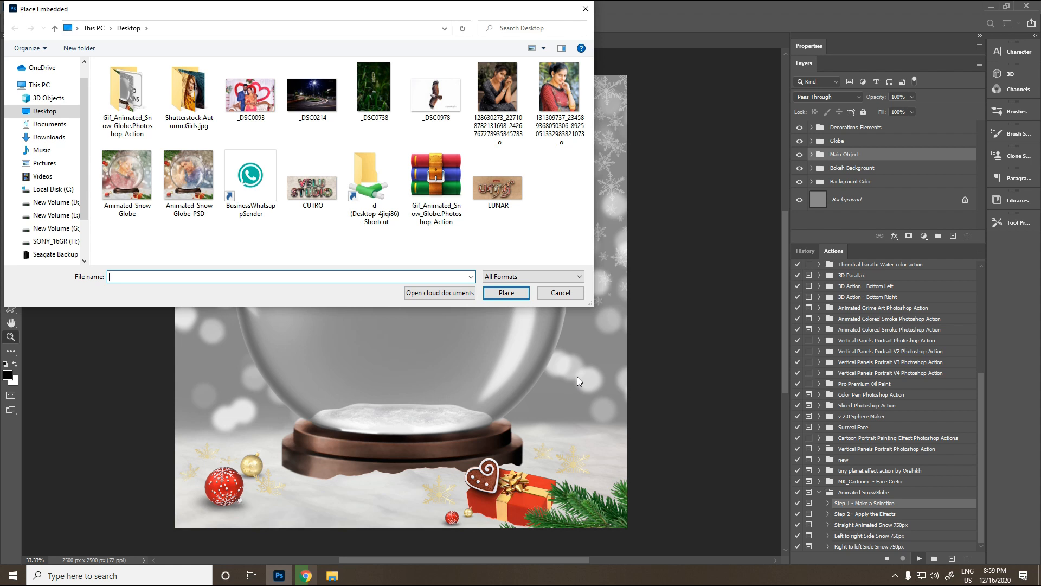
- Place the portrait of the woman in the red striped outfit as an embedded image, scaled and positioned to fill the glass globe
{"action": "double_click", "coordinate": [545, 98]}
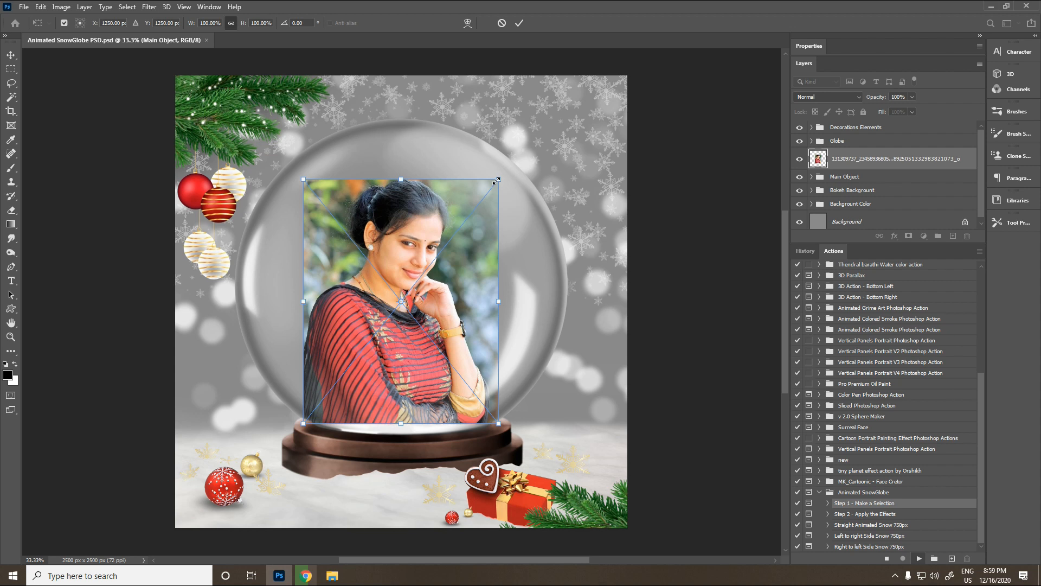
{"action": "left_click_drag", "start_coordinate": [498, 180], "coordinate": [602, 108]}
{"action": "left_click_drag", "start_coordinate": [526, 181], "coordinate": [522, 212]}
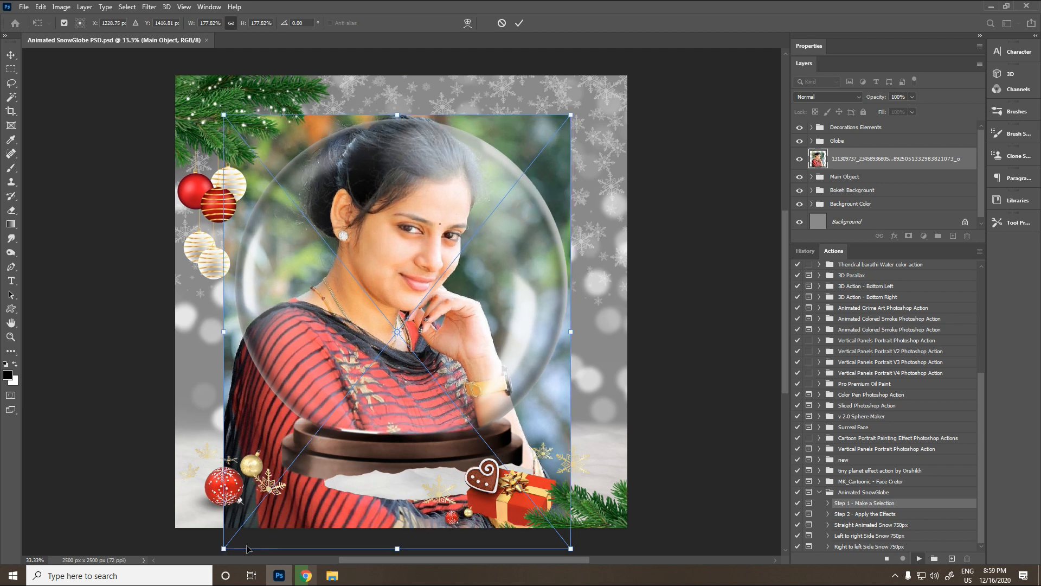
{"action": "left_click_drag", "start_coordinate": [224, 549], "coordinate": [233, 541]}
{"action": "left_click_drag", "start_coordinate": [569, 543], "coordinate": [567, 535]}
{"action": "key", "text": "Return"}
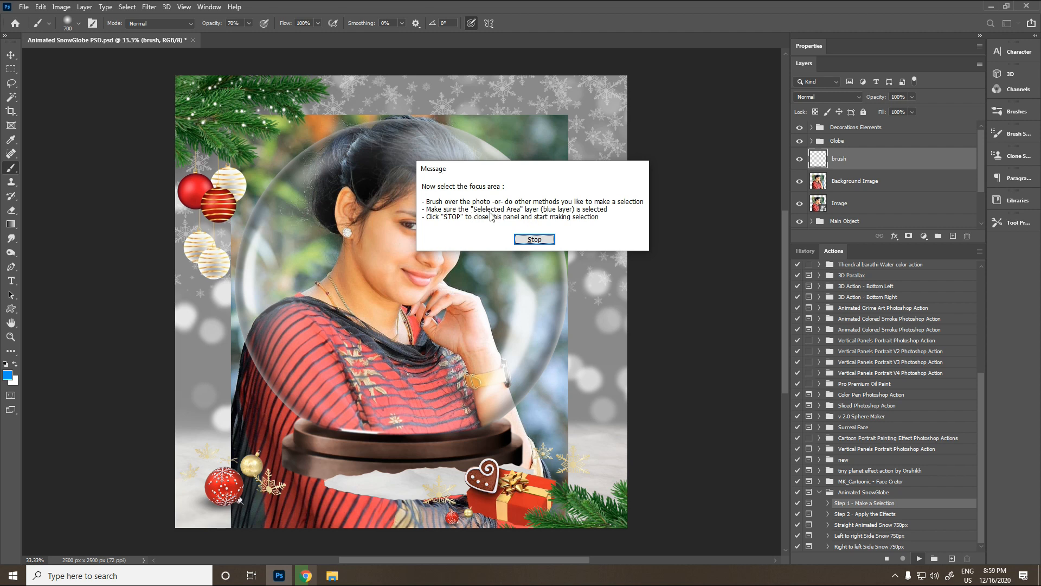
- Dismiss the focus-area message of the Step 1 action and enlarge the brush to 1200 px
{"action": "left_click", "coordinate": [536, 239]}
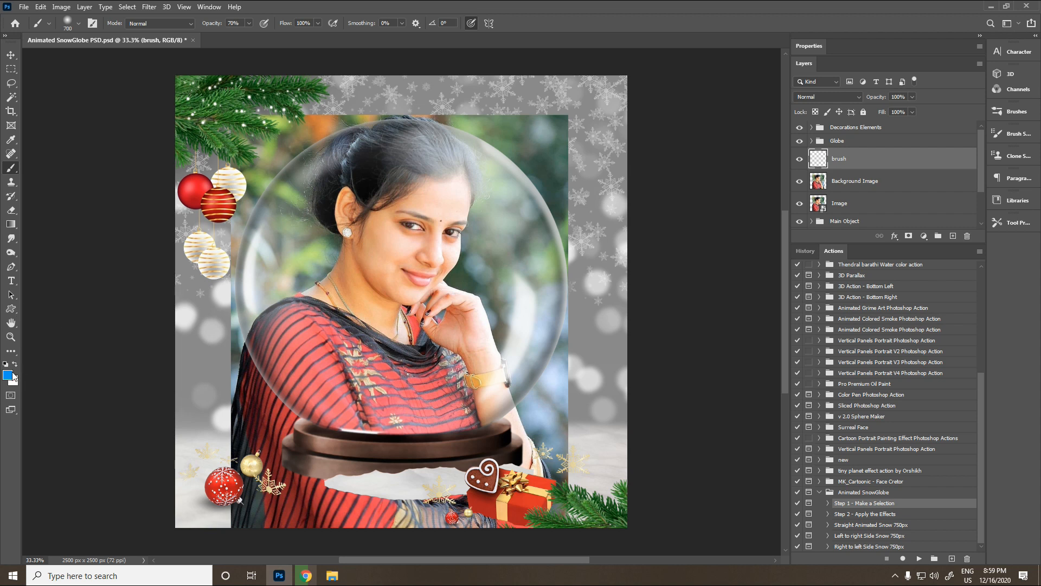
{"action": "key", "text": "bracketright"}
{"action": "key", "text": "bracketright"}
{"action": "key", "text": "bracketright"}
{"action": "key", "text": "bracketright"}
{"action": "key", "text": "bracketright"}
{"action": "key", "text": "bracketright"}
{"action": "key", "text": "bracketright"}
{"action": "key", "text": "bracketleft"}
{"action": "key", "text": "bracketleft"}
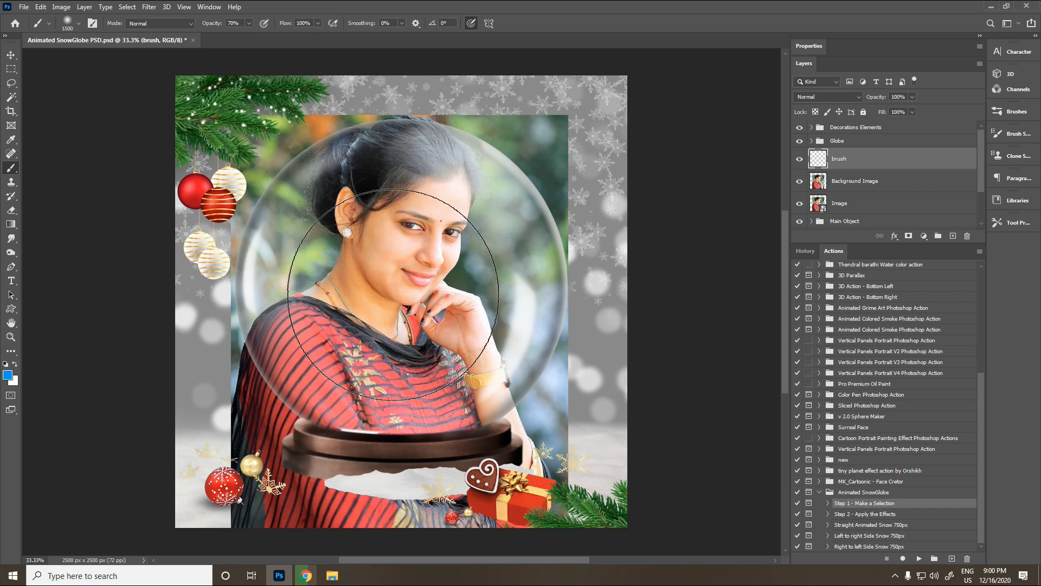
{"action": "mouse_move", "coordinate": [380, 335]}
{"action": "left_mouse_down"}
{"action": "mouse_move", "coordinate": [348, 310]}
{"action": "mouse_move", "coordinate": [362, 238]}
{"action": "mouse_move", "coordinate": [420, 234]}
{"action": "mouse_move", "coordinate": [436, 245]}
{"action": "mouse_move", "coordinate": [444, 285]}
{"action": "mouse_move", "coordinate": [446, 311]}
{"action": "mouse_move", "coordinate": [402, 337]}
{"action": "mouse_move", "coordinate": [353, 324]}
{"action": "mouse_move", "coordinate": [334, 282]}
{"action": "mouse_move", "coordinate": [365, 230]}
{"action": "mouse_move", "coordinate": [422, 221]}
{"action": "mouse_move", "coordinate": [442, 252]}
{"action": "mouse_move", "coordinate": [377, 294]}
{"action": "mouse_move", "coordinate": [429, 295]}
{"action": "mouse_move", "coordinate": [402, 285]}
{"action": "left_mouse_up"}
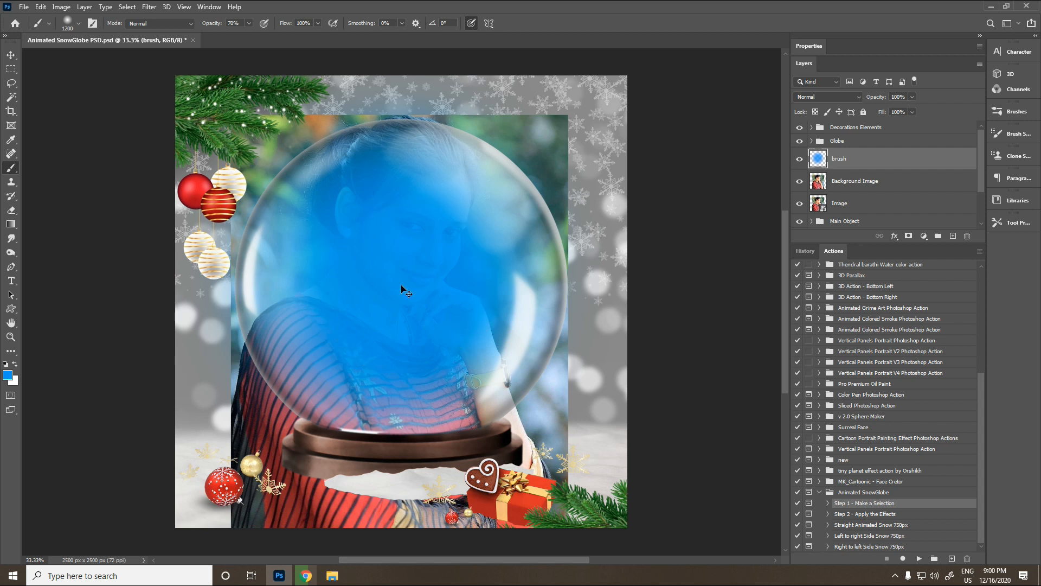
{"action": "key", "text": "ctrl+z"}
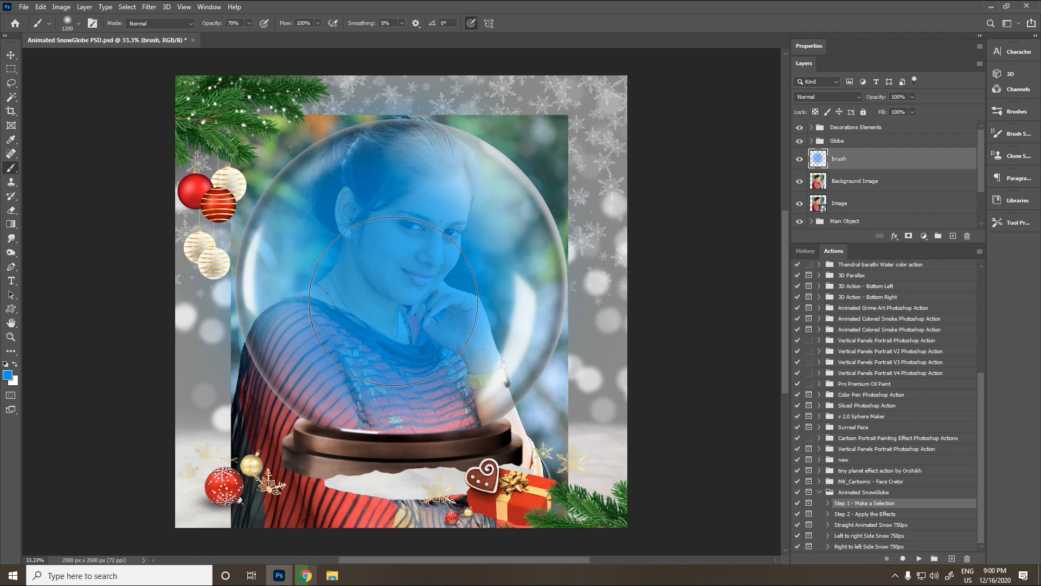
{"action": "mouse_move", "coordinate": [406, 247]}
{"action": "left_mouse_down"}
{"action": "mouse_move", "coordinate": [454, 269]}
{"action": "mouse_move", "coordinate": [442, 284]}
{"action": "left_mouse_up"}
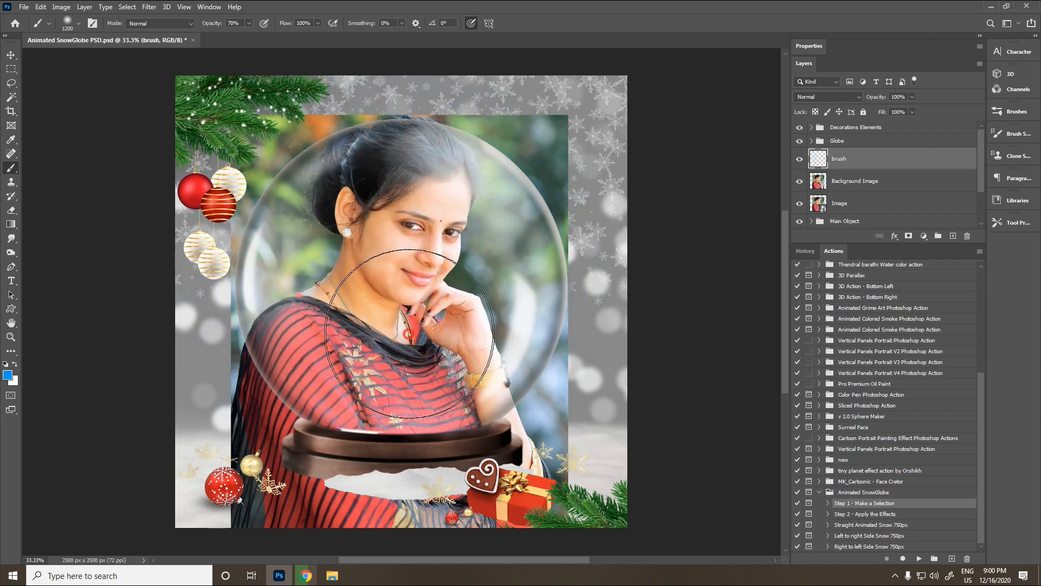
- Paint the woman's face and upper body inside the globe blue on the brush layer and switch to the Move tool
{"action": "mouse_move", "coordinate": [408, 333]}
{"action": "left_mouse_down"}
{"action": "mouse_move", "coordinate": [365, 338]}
{"action": "mouse_move", "coordinate": [335, 311]}
{"action": "mouse_move", "coordinate": [330, 259]}
{"action": "mouse_move", "coordinate": [365, 226]}
{"action": "mouse_move", "coordinate": [405, 219]}
{"action": "mouse_move", "coordinate": [434, 230]}
{"action": "mouse_move", "coordinate": [473, 275]}
{"action": "mouse_move", "coordinate": [453, 339]}
{"action": "mouse_move", "coordinate": [395, 358]}
{"action": "mouse_move", "coordinate": [349, 328]}
{"action": "mouse_move", "coordinate": [345, 276]}
{"action": "mouse_move", "coordinate": [399, 236]}
{"action": "mouse_move", "coordinate": [420, 235]}
{"action": "mouse_move", "coordinate": [440, 273]}
{"action": "mouse_move", "coordinate": [409, 286]}
{"action": "mouse_move", "coordinate": [394, 255]}
{"action": "mouse_move", "coordinate": [423, 245]}
{"action": "mouse_move", "coordinate": [427, 287]}
{"action": "mouse_move", "coordinate": [377, 300]}
{"action": "mouse_move", "coordinate": [379, 268]}
{"action": "mouse_move", "coordinate": [427, 255]}
{"action": "mouse_move", "coordinate": [390, 293]}
{"action": "left_mouse_up"}
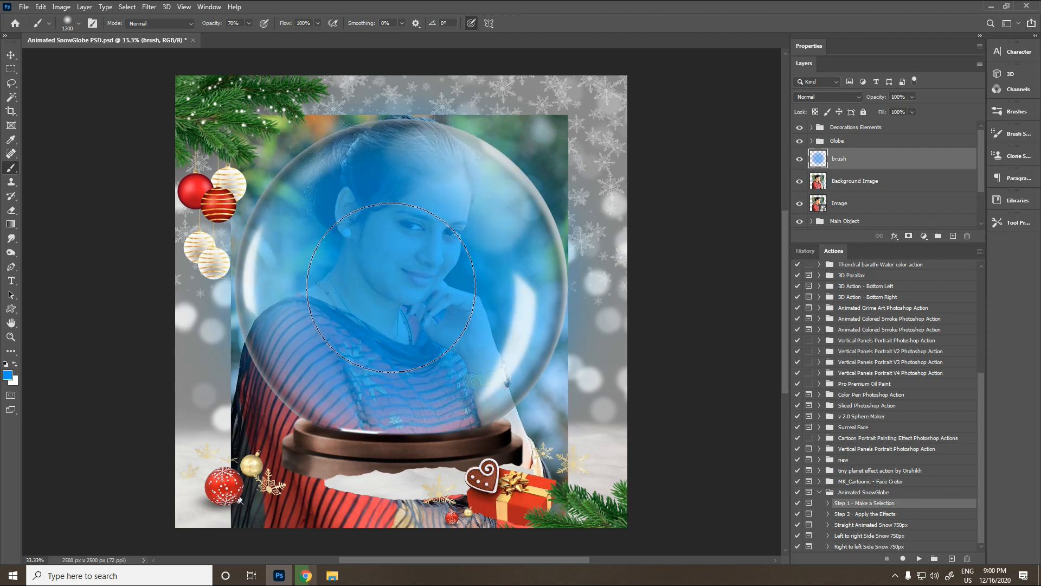
{"action": "key", "text": "v"}
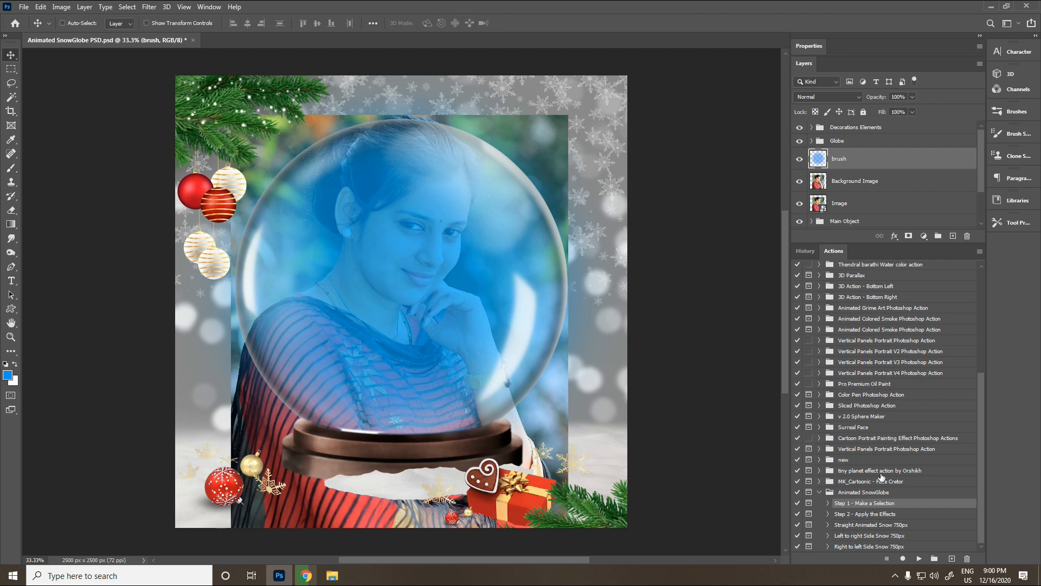
- Play the "Step 2 - Apply the Effects" action to the end, continuing past its warnings and dismissing the final message
{"action": "left_click", "coordinate": [846, 517]}
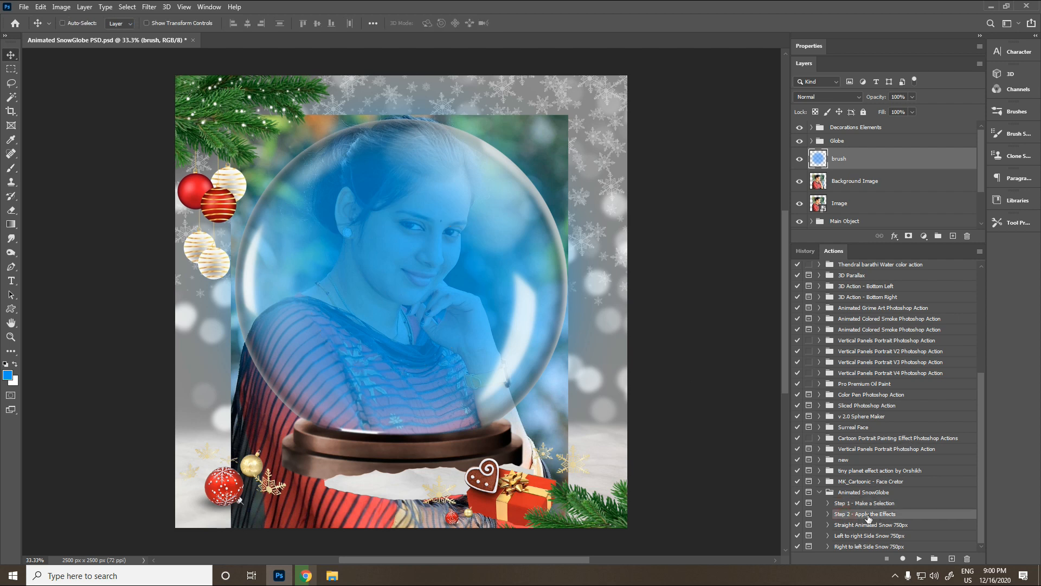
{"action": "left_click", "coordinate": [920, 558]}
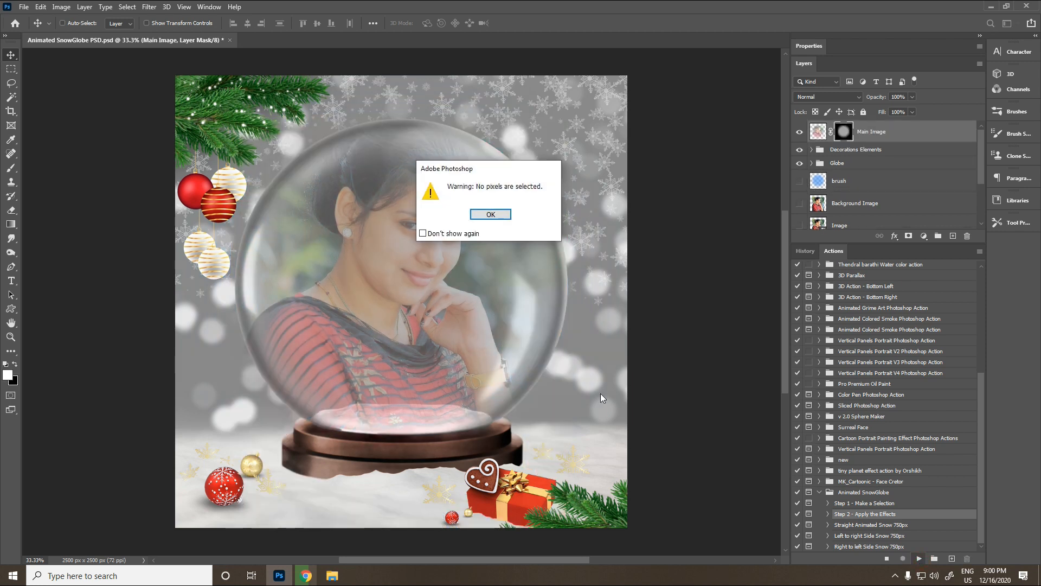
{"action": "left_click", "coordinate": [495, 215]}
{"action": "left_click", "coordinate": [486, 217]}
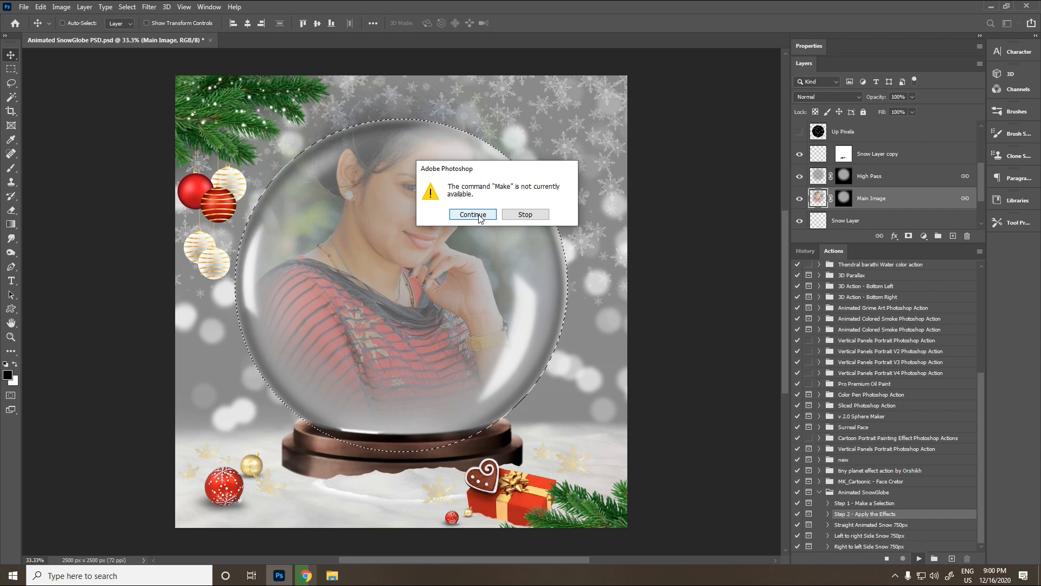
{"action": "left_click", "coordinate": [479, 216]}
{"action": "left_click", "coordinate": [478, 216]}
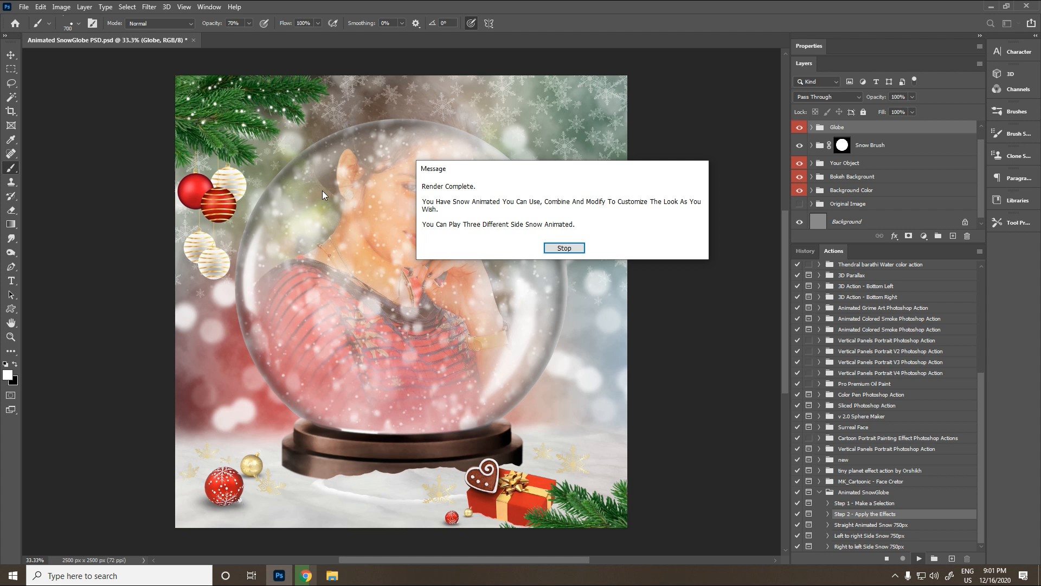
{"action": "left_click", "coordinate": [562, 248]}
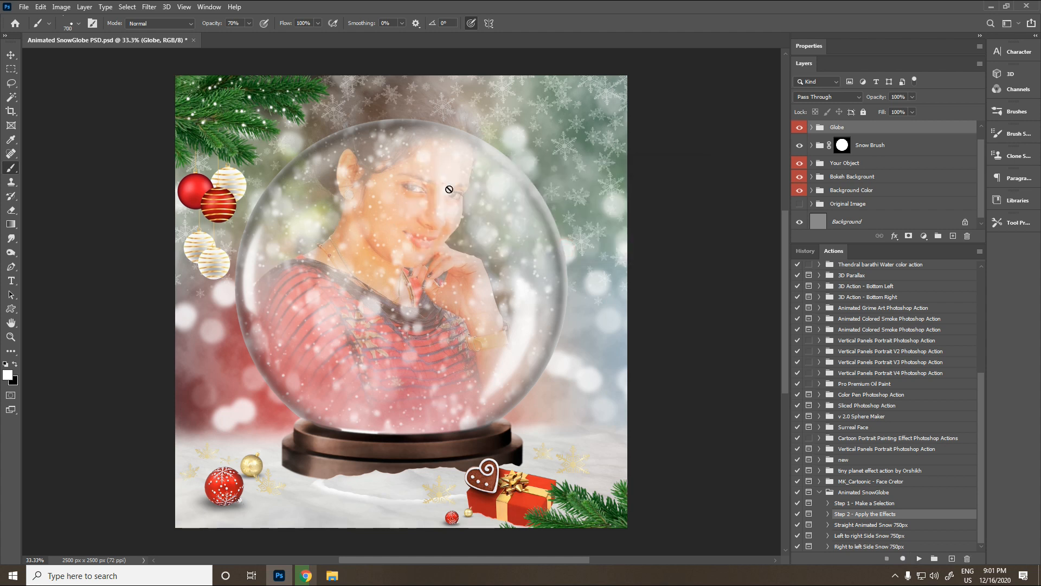
- Show the Timeline, preview the snow animation and return the playhead to the start
{"action": "left_click", "coordinate": [209, 7]}
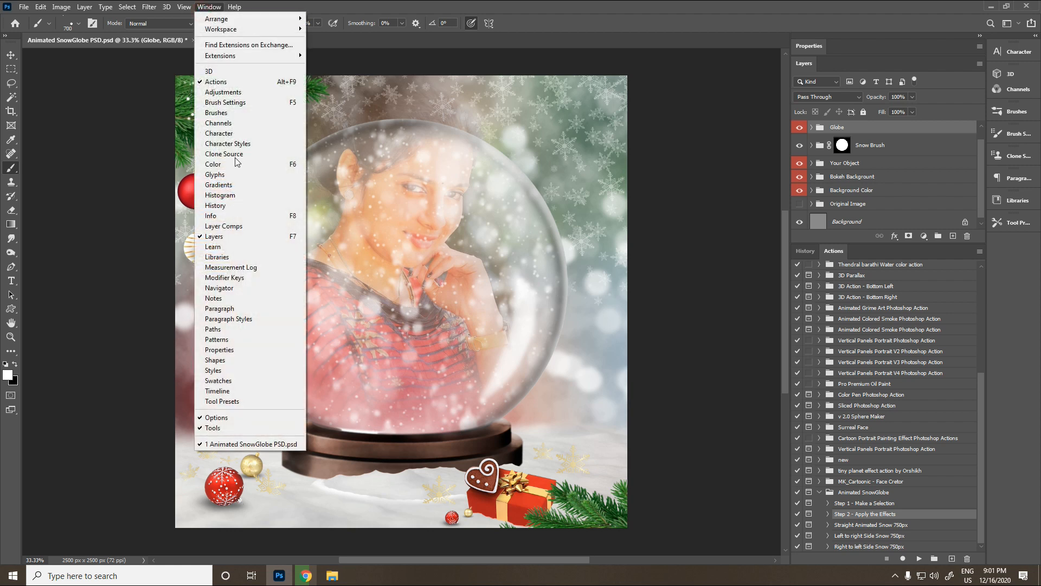
{"action": "left_click", "coordinate": [231, 390]}
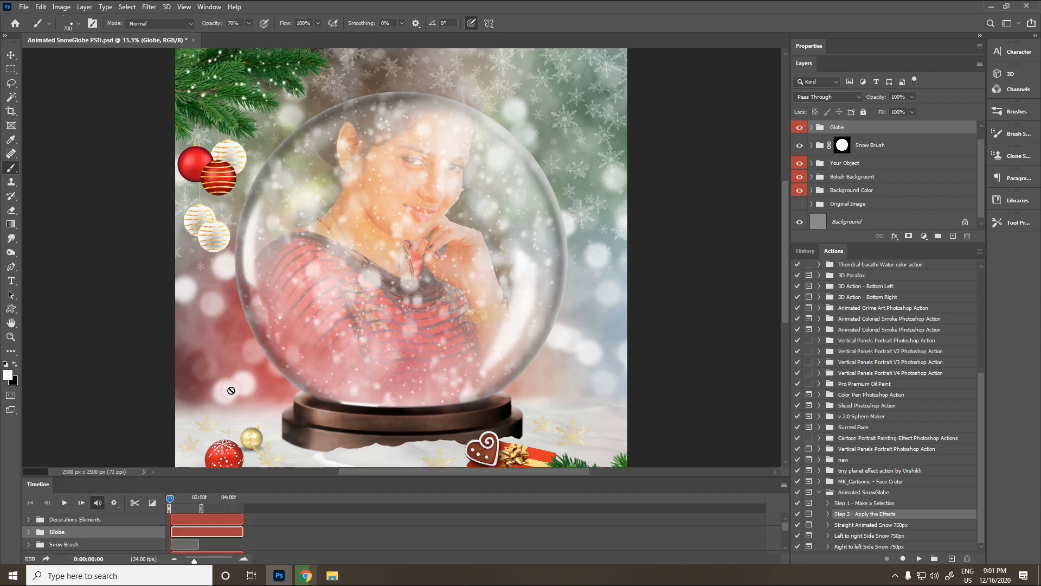
{"action": "key", "text": "space"}
{"action": "key", "text": "v"}
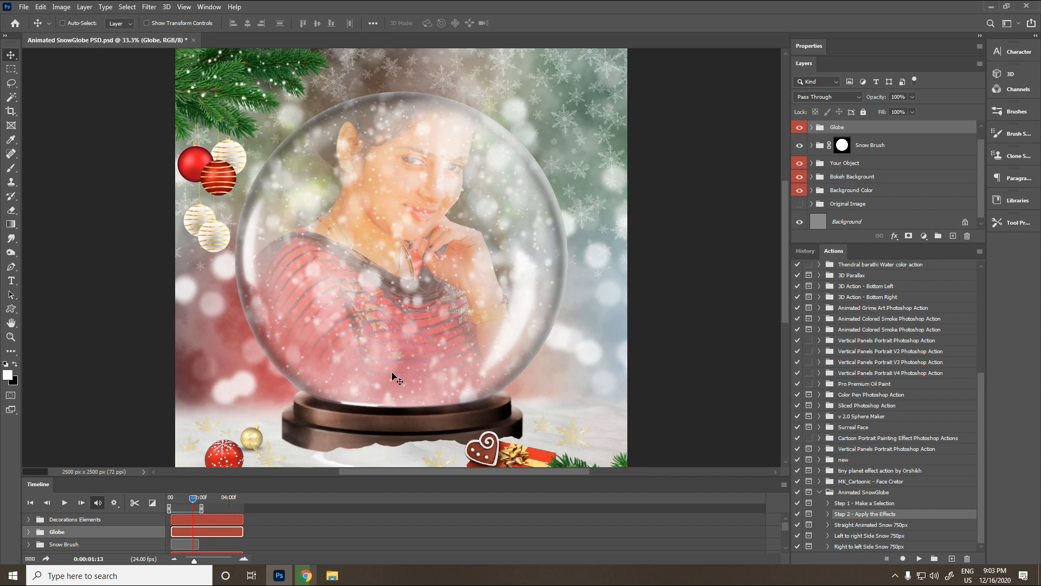
{"action": "left_click_drag", "start_coordinate": [197, 504], "coordinate": [170, 504]}
- Play the "Straight Animated Snow 750px" action to the end and dismiss its render-complete message
{"action": "left_click", "coordinate": [844, 525]}
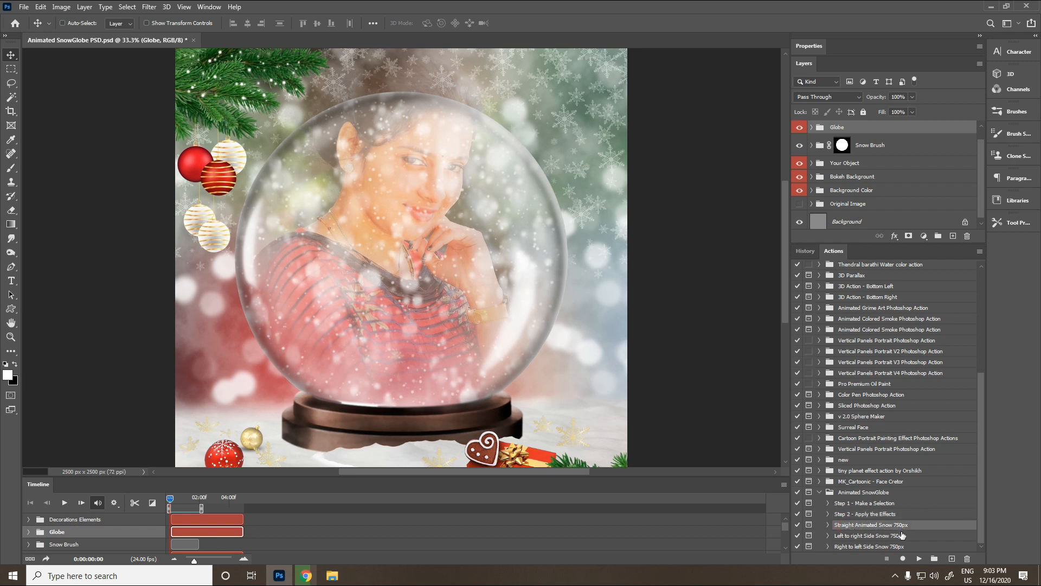
{"action": "left_click", "coordinate": [842, 537]}
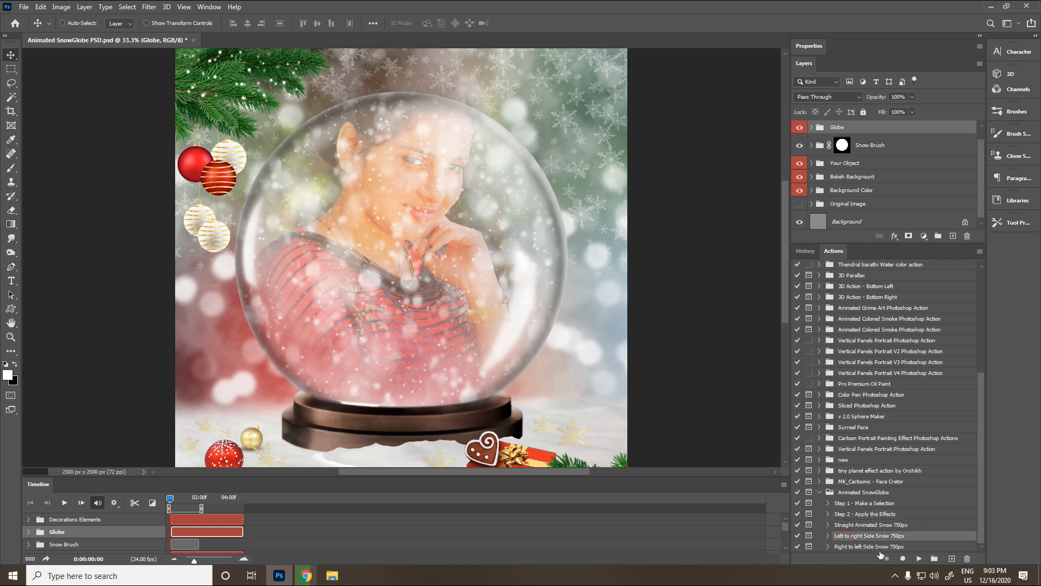
{"action": "left_click", "coordinate": [851, 548]}
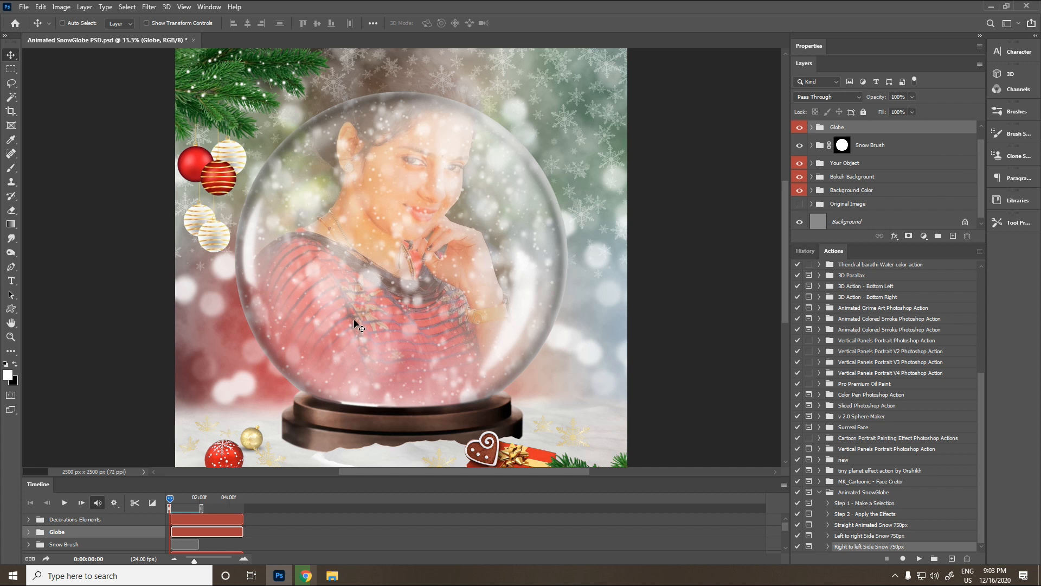
{"action": "left_click", "coordinate": [860, 525]}
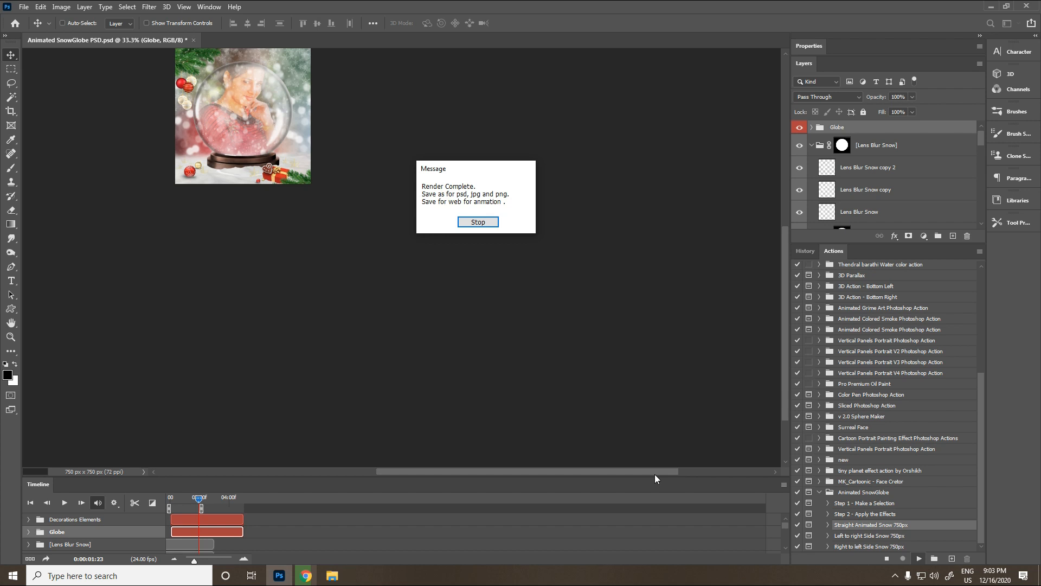
{"action": "left_click", "coordinate": [478, 222]}
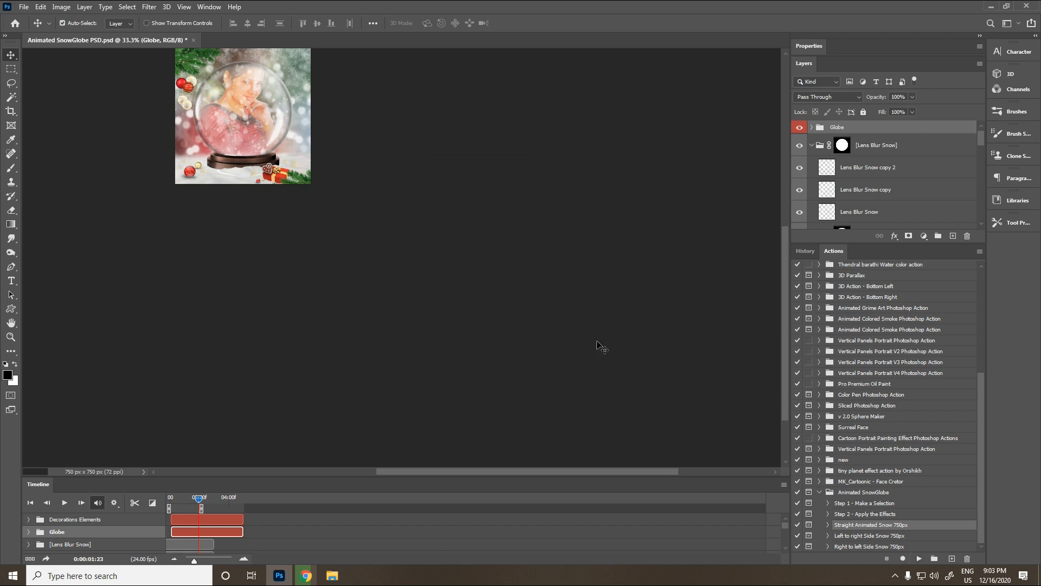
- Fit the rendered image to the window, rewind the timeline to the start and preview the straight snow animation
{"action": "key", "text": "ctrl+0"}
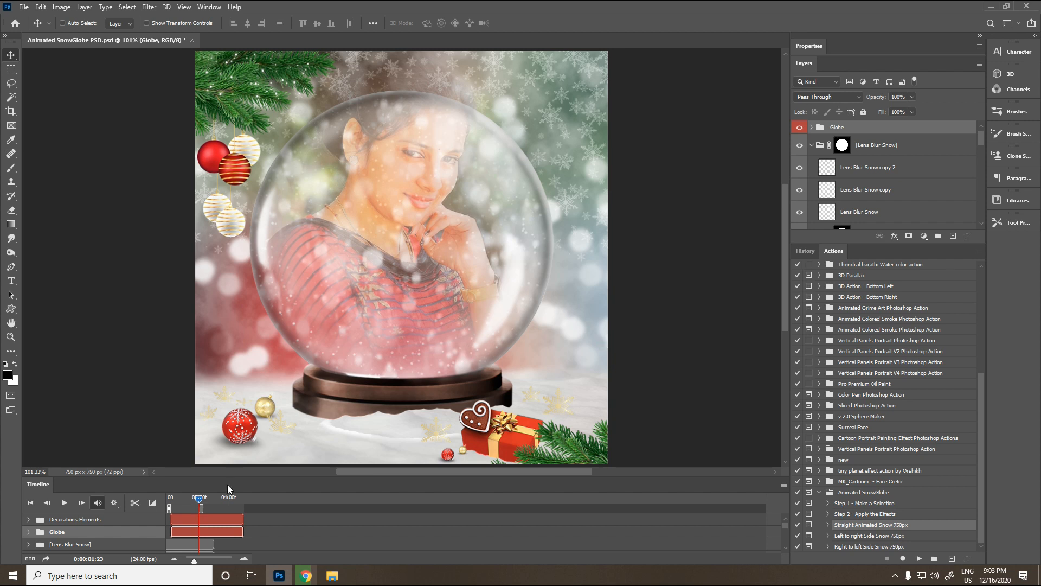
{"action": "left_click_drag", "start_coordinate": [200, 502], "coordinate": [166, 500]}
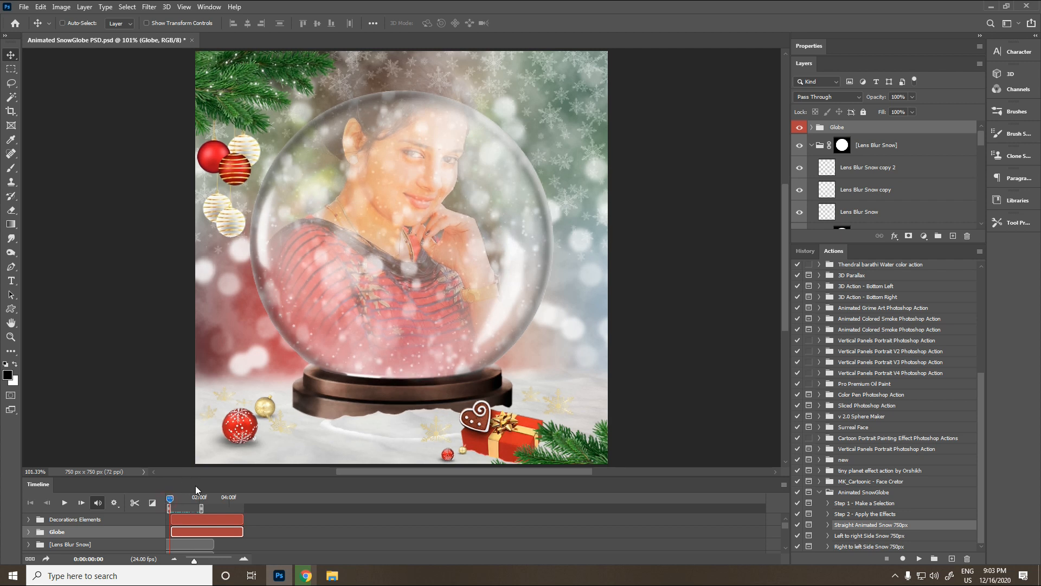
{"action": "key", "text": "space"}
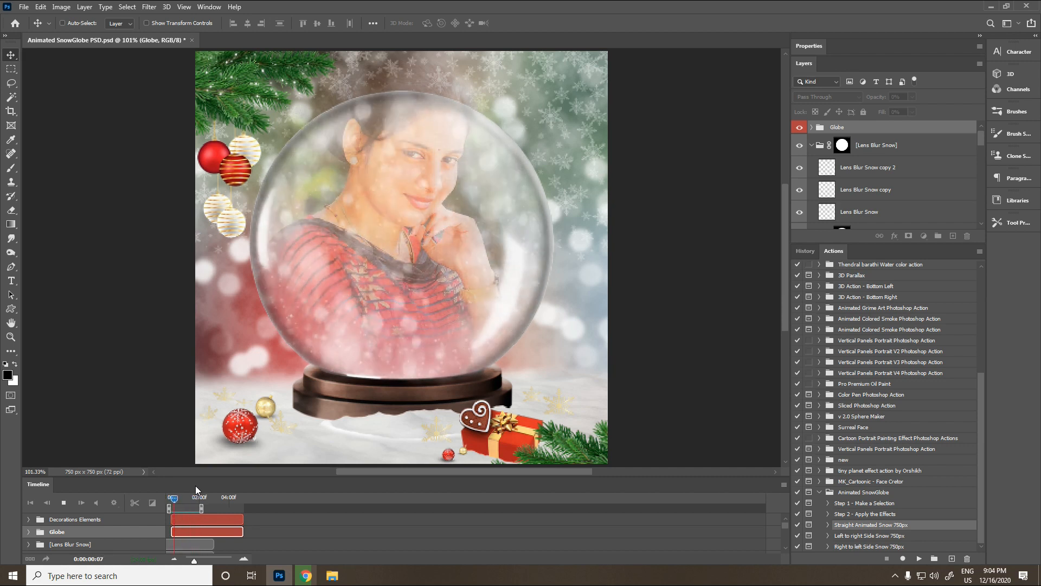
{"action": "key", "text": "space"}
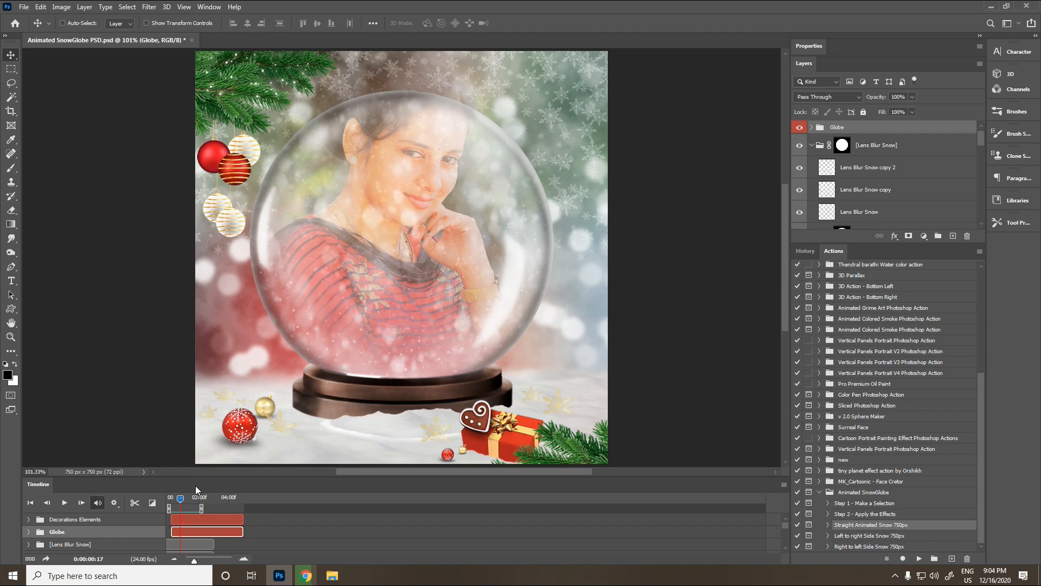
- Open the Save for Web (Legacy) export as a GIF and set the animation's looping to Forever
{"action": "left_click", "coordinate": [23, 8]}
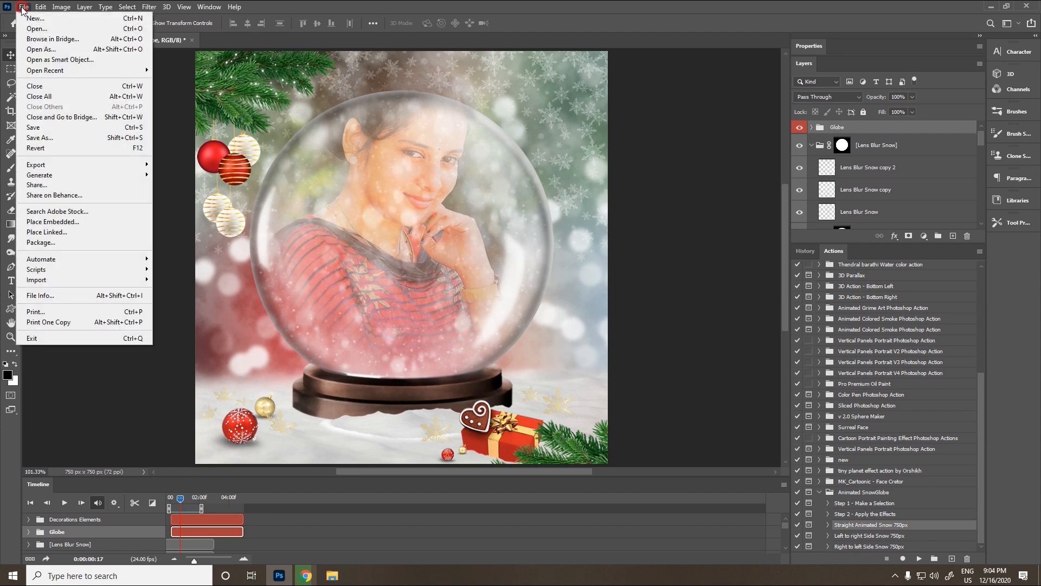
{"action": "mouse_move", "coordinate": [76, 170]}
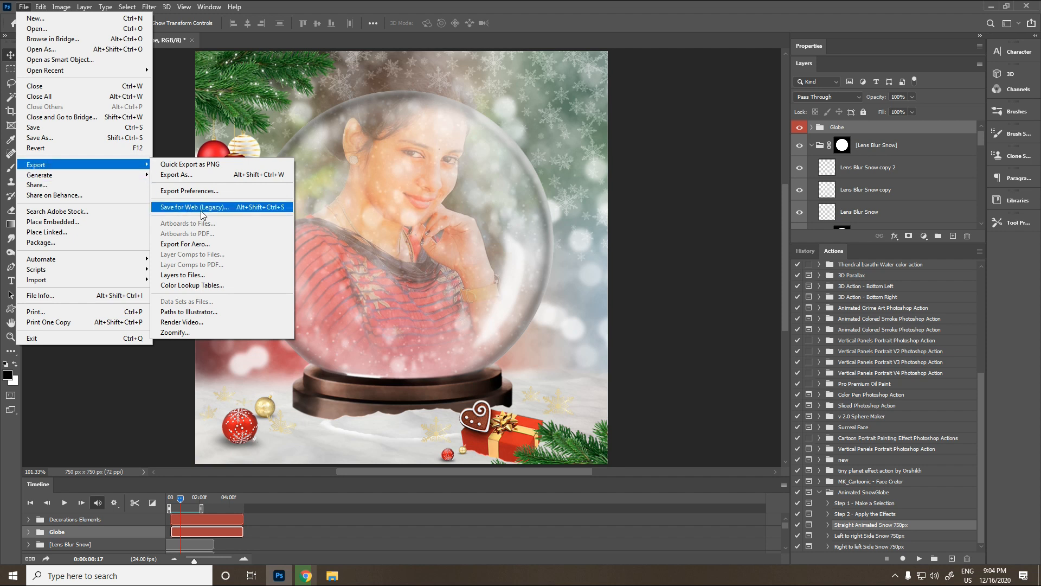
{"action": "left_click", "coordinate": [224, 208]}
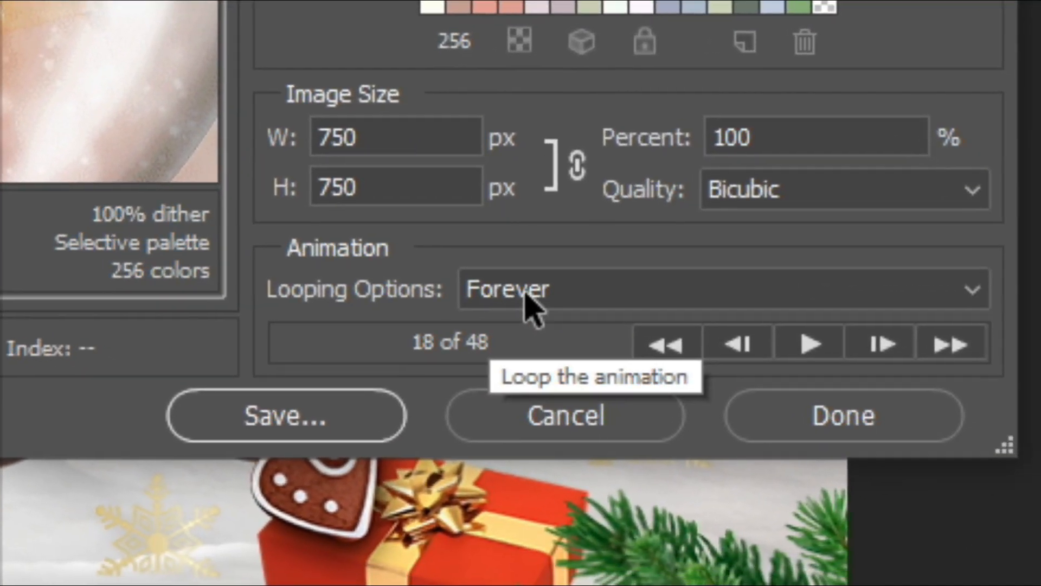
{"action": "left_click", "coordinate": [528, 307]}
{"action": "left_click", "coordinate": [542, 329]}
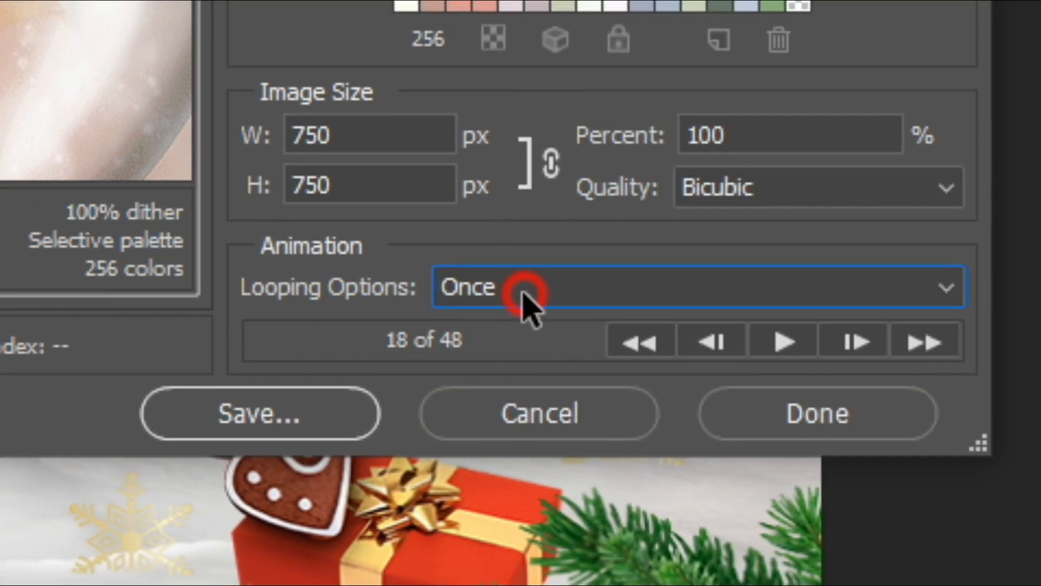
{"action": "left_click", "coordinate": [525, 303]}
{"action": "left_click", "coordinate": [532, 354]}
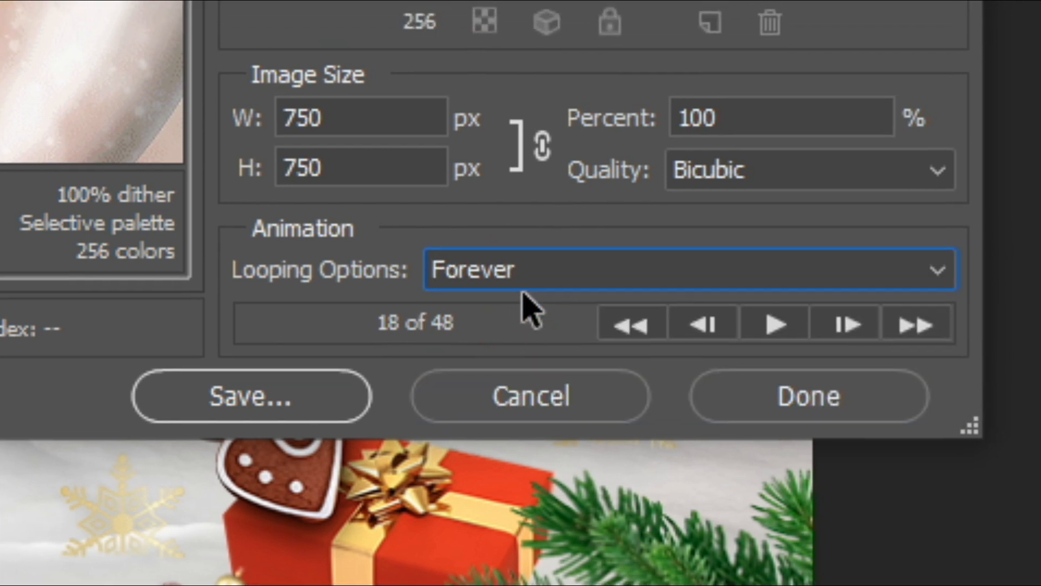
{"action": "key", "text": "alt"}
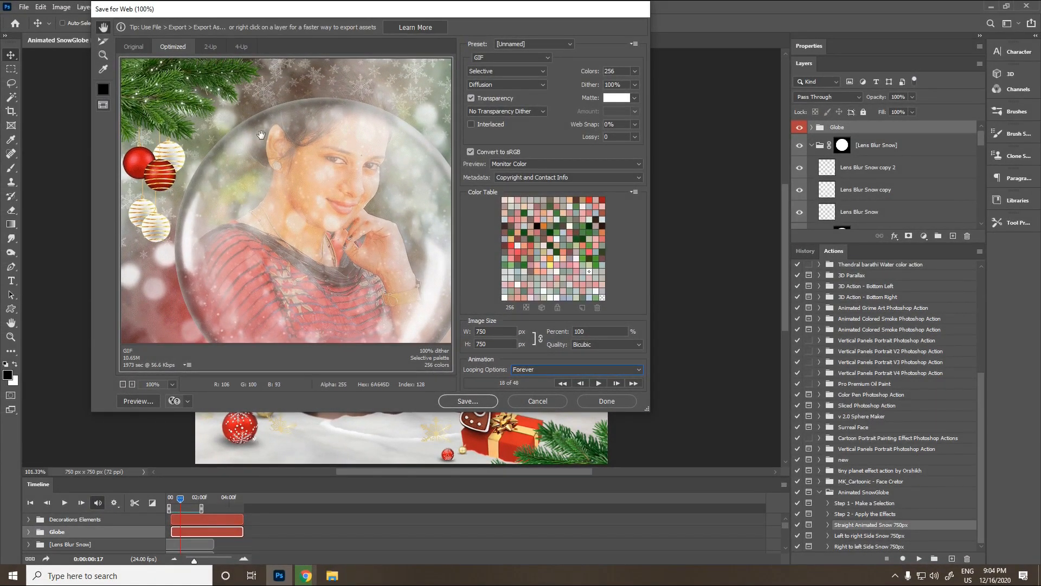
- Save the optimized GIF to the Desktop with the file name "New Gif 1"
{"action": "left_click", "coordinate": [466, 399]}
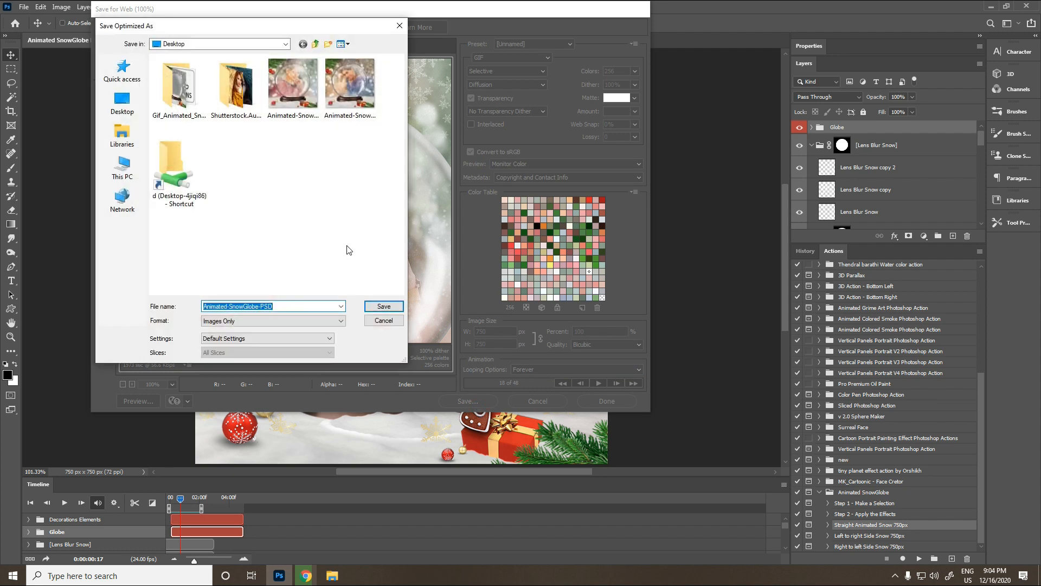
{"action": "left_click", "coordinate": [122, 102]}
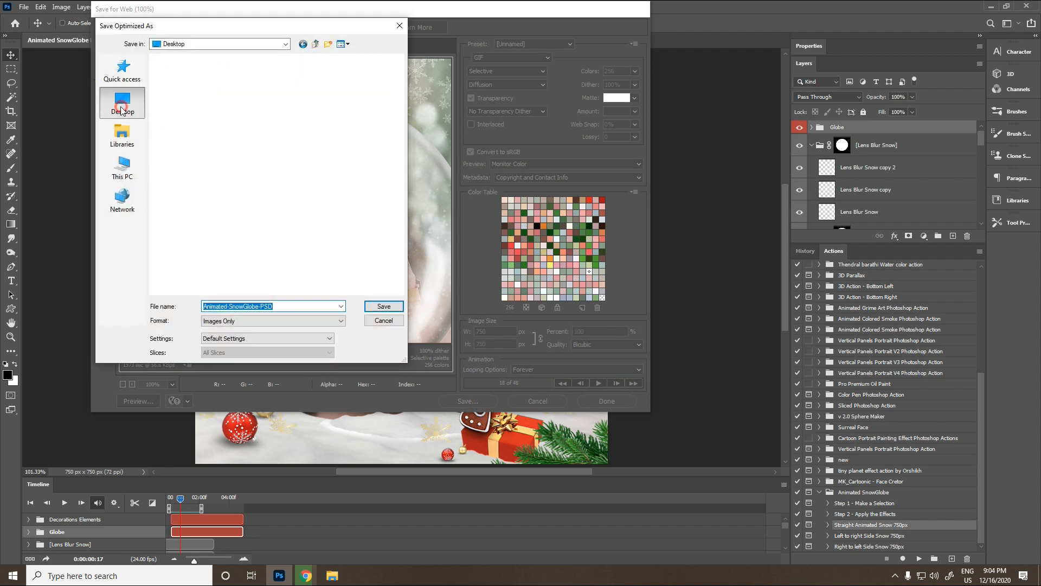
{"action": "type", "text": "New Gif 1"}
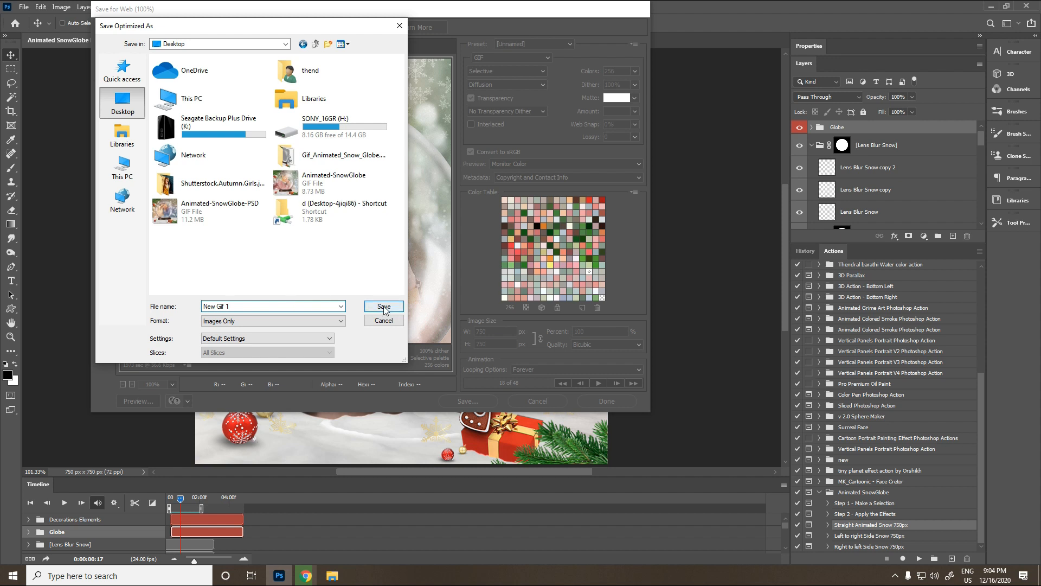
{"action": "left_click", "coordinate": [383, 306]}
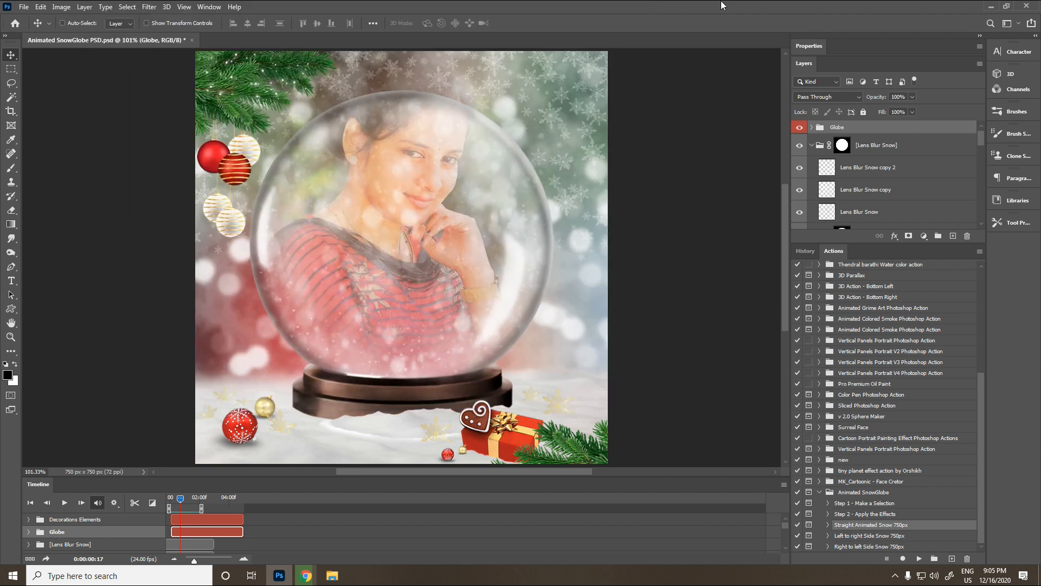
- Minimize the open windows, open New Gif 1 from the desktop to check its animation, close it and return to Photoshop
{"action": "left_click", "coordinate": [988, 10]}
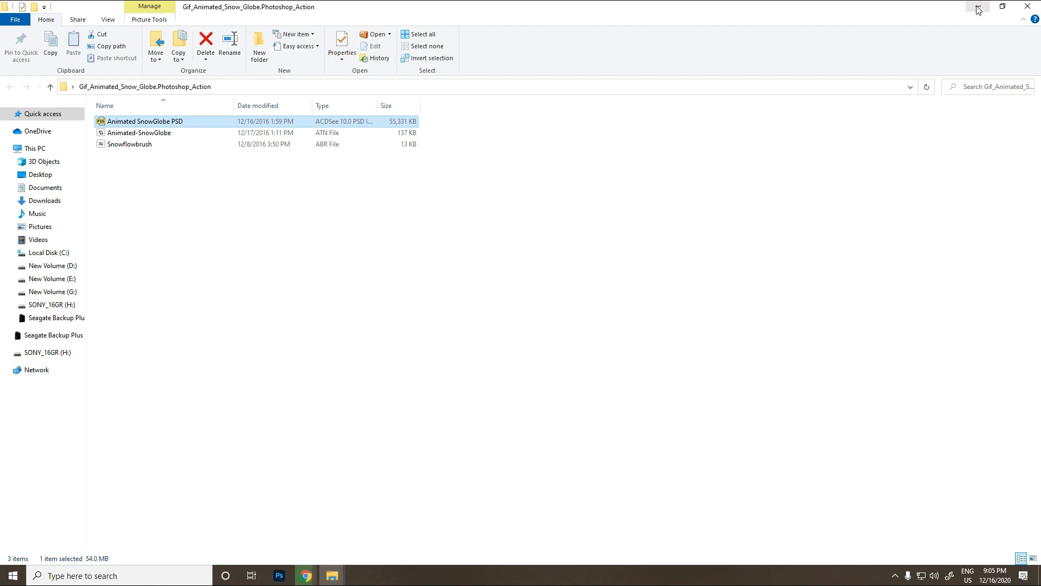
{"action": "left_click", "coordinate": [971, 6]}
{"action": "left_click_drag", "start_coordinate": [71, 341], "coordinate": [321, 123]}
{"action": "double_click", "coordinate": [310, 130]}
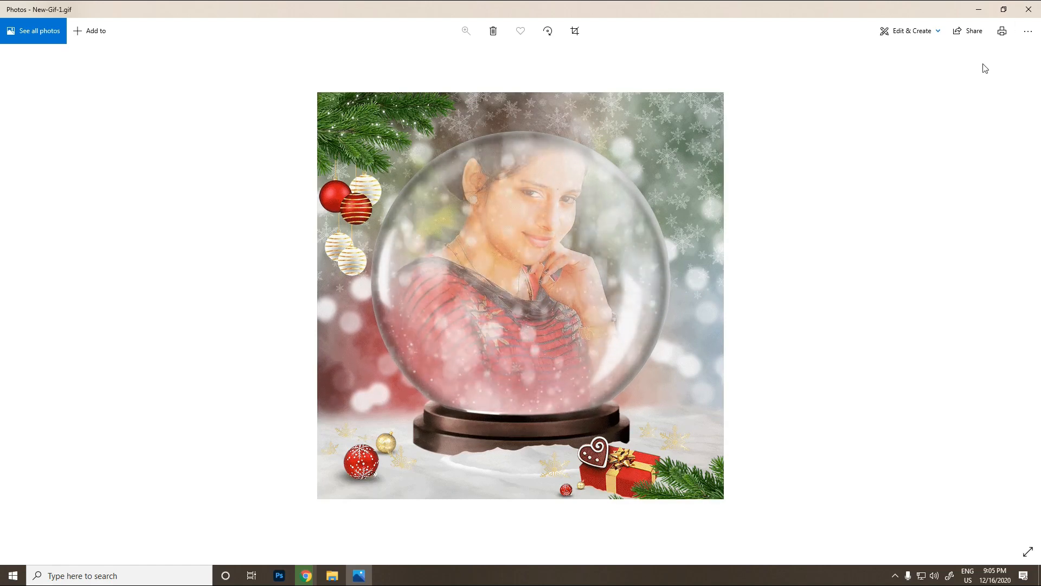
{"action": "left_click", "coordinate": [1029, 9]}
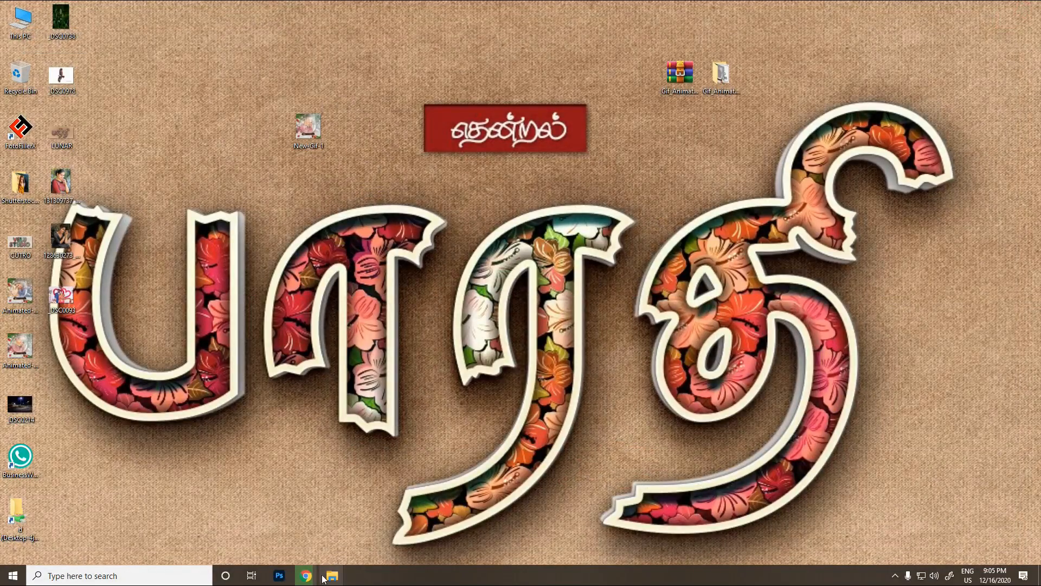
{"action": "left_click", "coordinate": [279, 575]}
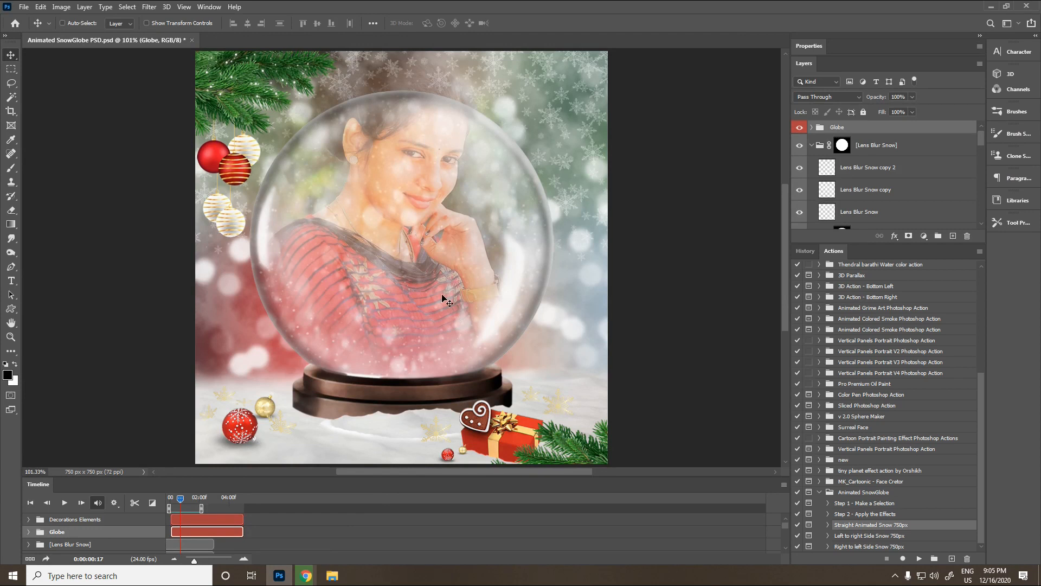
- Collapse the Lens Blur Snow and Top Snow groups, expand Your Object and select the Main Image layer's mask
{"action": "key", "text": "z"}
{"action": "left_click_drag", "start_coordinate": [426, 269], "coordinate": [421, 294]}
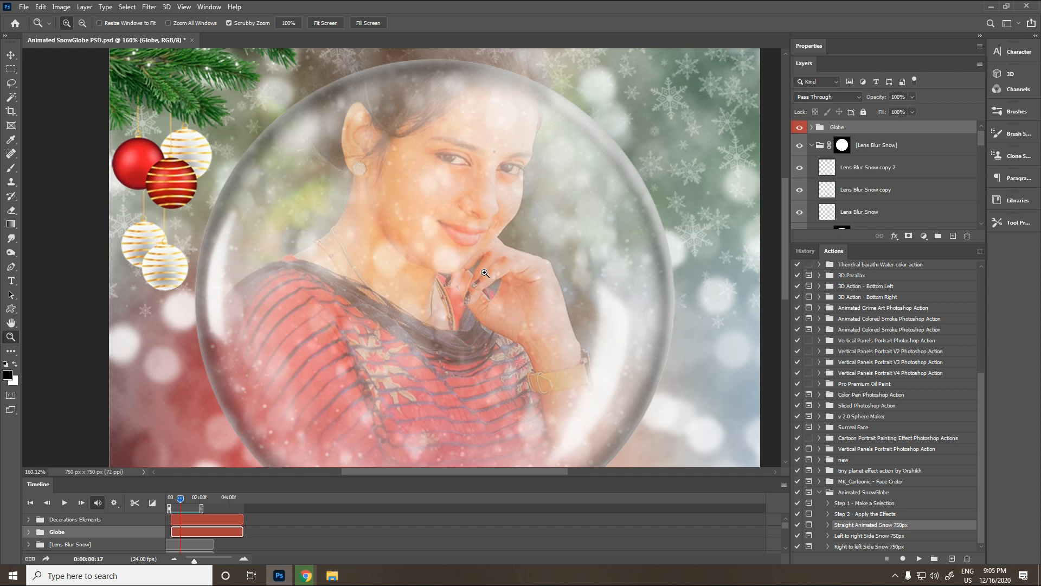
{"action": "left_click_drag", "start_coordinate": [485, 274], "coordinate": [470, 267]}
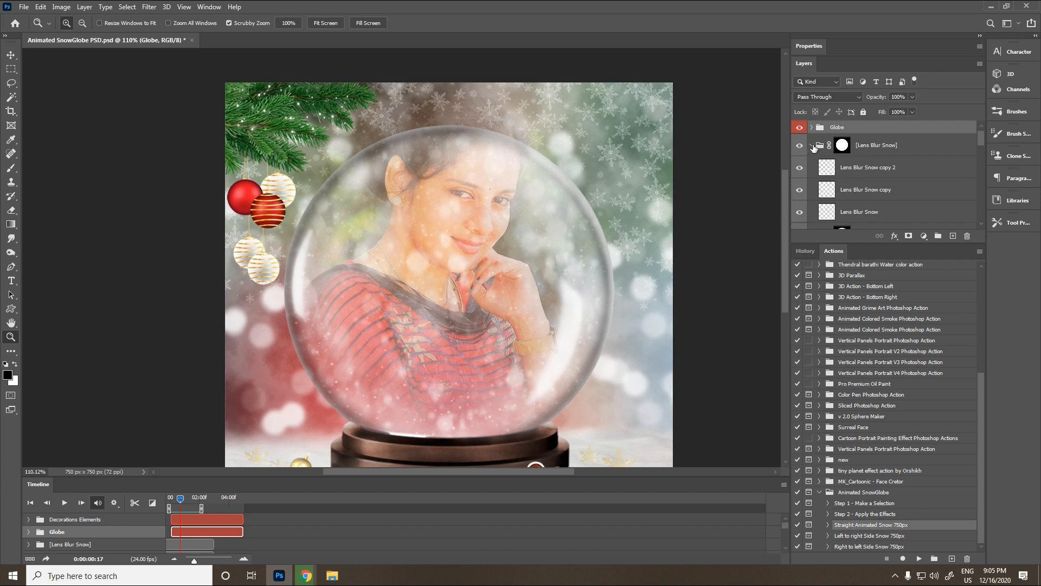
{"action": "scroll", "coordinate": [881, 169], "scroll_direction": "down", "scroll_amount": 5}
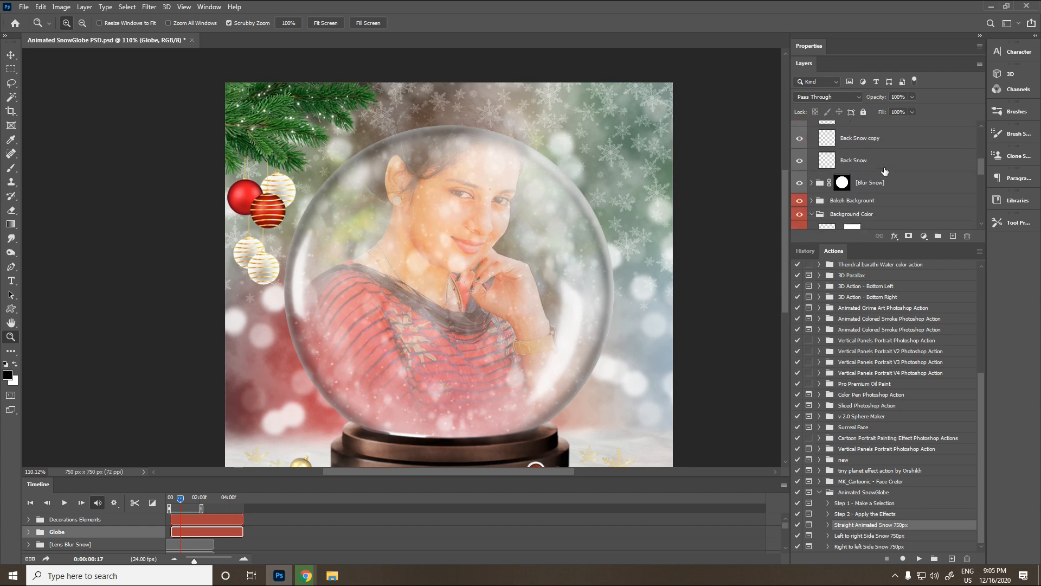
{"action": "scroll", "coordinate": [881, 171], "scroll_direction": "up", "scroll_amount": 3}
{"action": "left_click", "coordinate": [812, 154]}
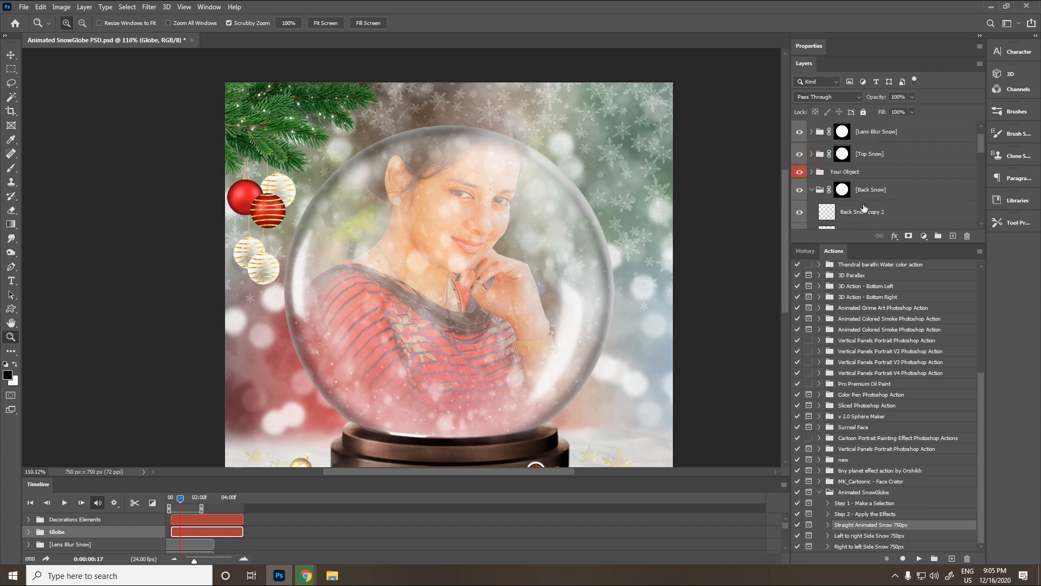
{"action": "left_click", "coordinate": [813, 172]}
{"action": "scroll", "coordinate": [846, 201], "scroll_direction": "down", "scroll_amount": 3}
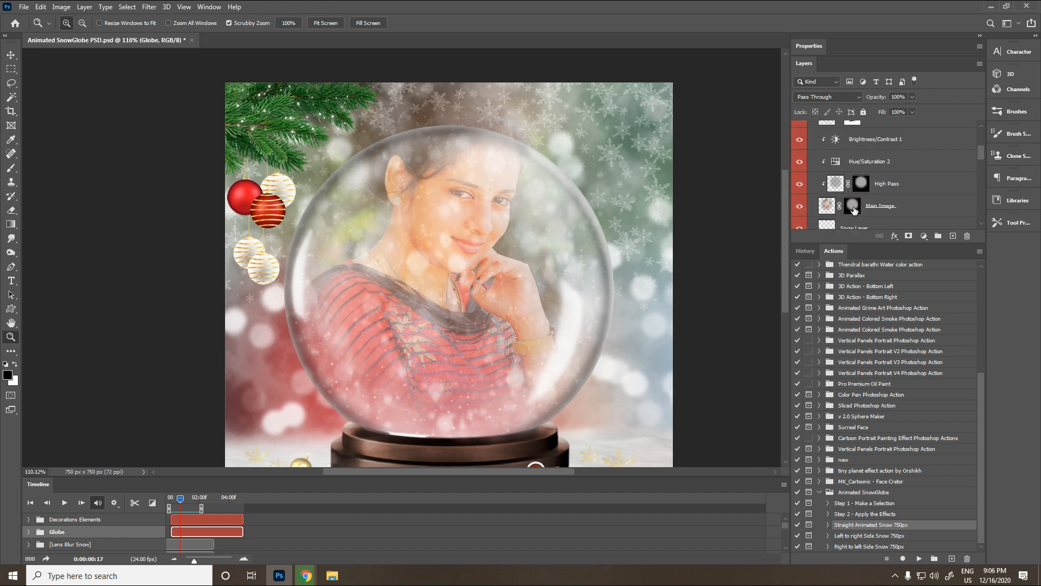
{"action": "left_click", "coordinate": [854, 206]}
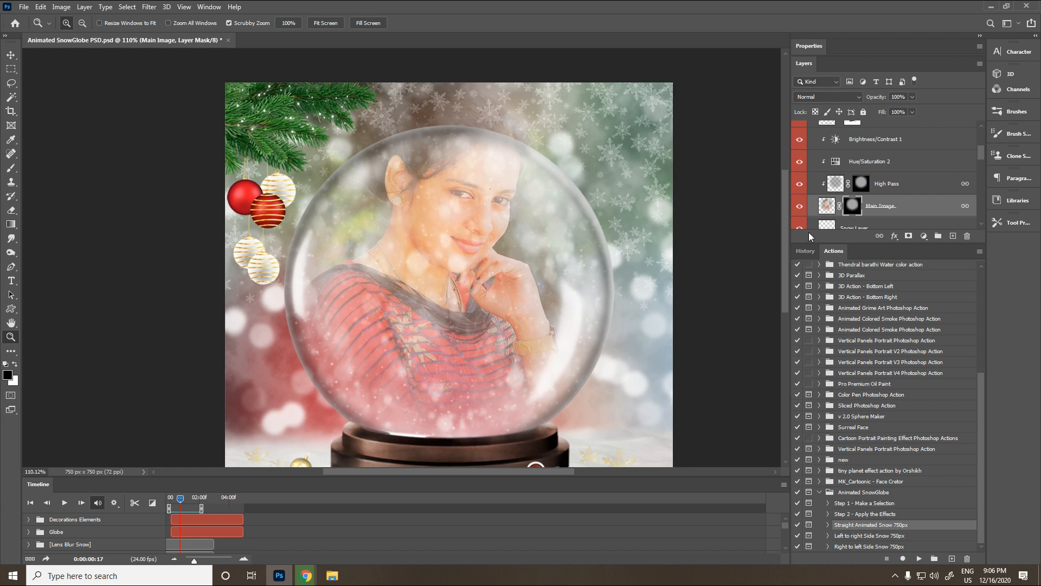
- Choose a Soft Round brush for the Main Image mask and reduce its size to 300 px
{"action": "left_click", "coordinate": [855, 207], "text": "shift"}
{"action": "key", "text": "b"}
{"action": "right_click", "coordinate": [461, 247]}
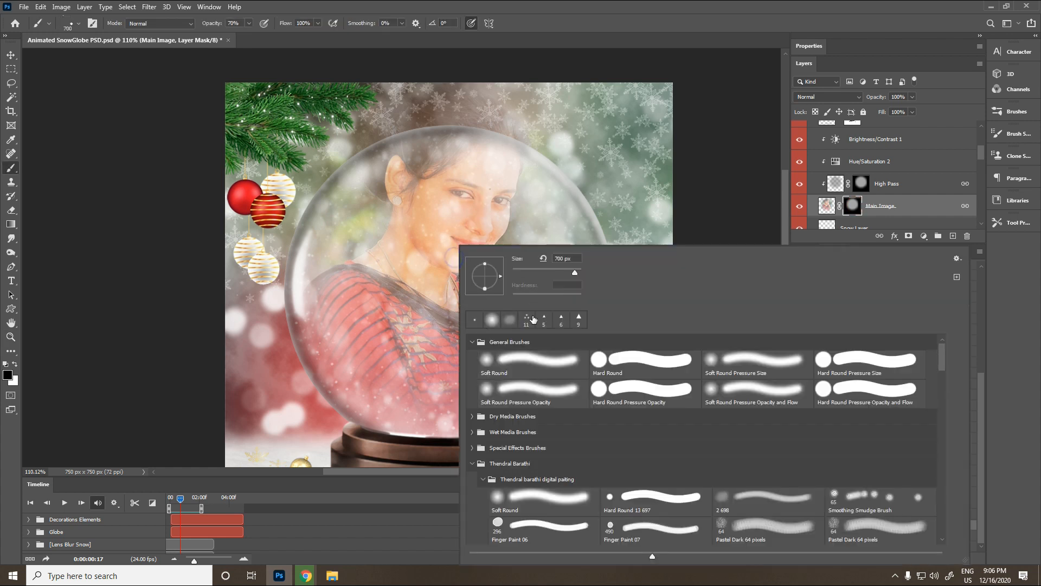
{"action": "double_click", "coordinate": [536, 367]}
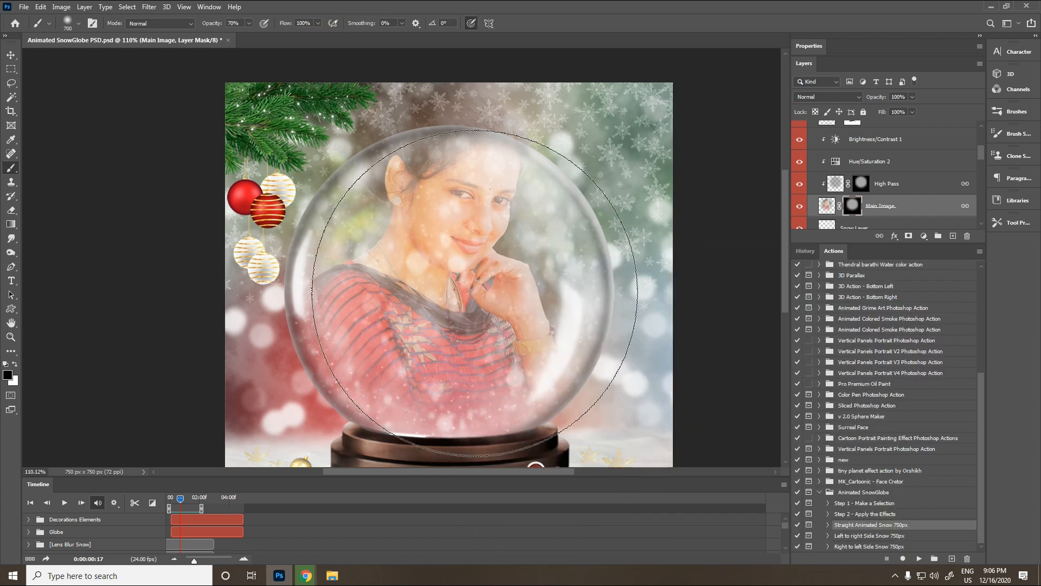
{"action": "key", "text": "bracketleft"}
{"action": "key", "text": "bracketleft"}
{"action": "key", "text": "bracketleft"}
{"action": "key", "text": "bracketleft"}
- Paint the Main Image mask black over the woman, repaint it white to reveal her more strongly, and preview the animation
{"action": "mouse_move", "coordinate": [424, 287]}
{"action": "left_mouse_down"}
{"action": "mouse_move", "coordinate": [440, 232]}
{"action": "mouse_move", "coordinate": [407, 246]}
{"action": "mouse_move", "coordinate": [491, 223]}
{"action": "mouse_move", "coordinate": [485, 328]}
{"action": "mouse_move", "coordinate": [462, 213]}
{"action": "mouse_move", "coordinate": [430, 348]}
{"action": "mouse_move", "coordinate": [376, 272]}
{"action": "mouse_move", "coordinate": [413, 316]}
{"action": "mouse_move", "coordinate": [423, 310]}
{"action": "mouse_move", "coordinate": [432, 228]}
{"action": "left_mouse_up"}
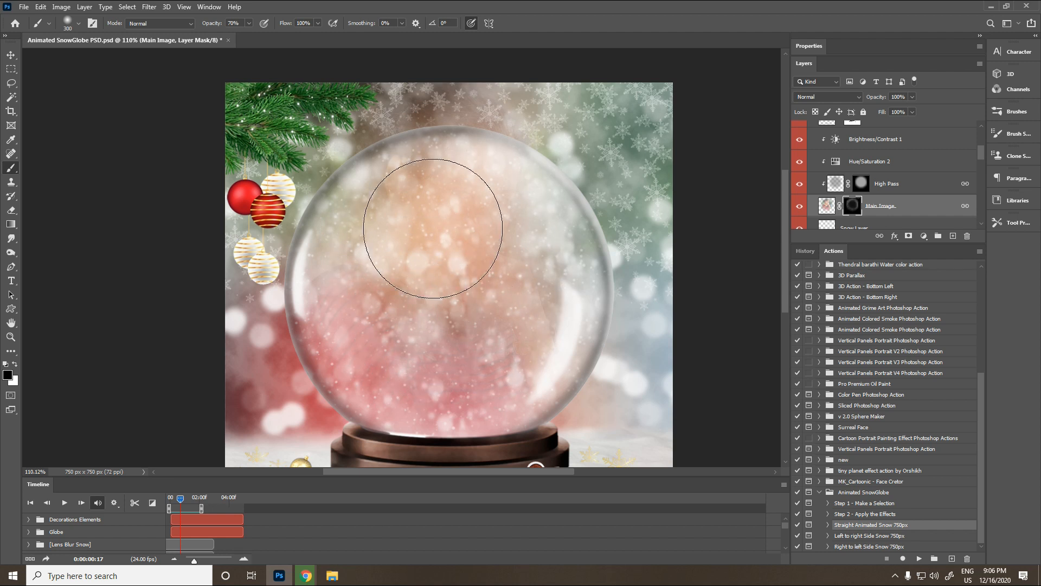
{"action": "left_click", "coordinate": [15, 364]}
{"action": "mouse_move", "coordinate": [479, 263]}
{"action": "left_mouse_down"}
{"action": "mouse_move", "coordinate": [503, 273]}
{"action": "mouse_move", "coordinate": [453, 228]}
{"action": "mouse_move", "coordinate": [484, 269]}
{"action": "mouse_move", "coordinate": [410, 247]}
{"action": "mouse_move", "coordinate": [477, 240]}
{"action": "mouse_move", "coordinate": [418, 311]}
{"action": "mouse_move", "coordinate": [438, 211]}
{"action": "mouse_move", "coordinate": [500, 282]}
{"action": "mouse_move", "coordinate": [447, 274]}
{"action": "mouse_move", "coordinate": [445, 256]}
{"action": "mouse_move", "coordinate": [499, 306]}
{"action": "mouse_move", "coordinate": [453, 210]}
{"action": "mouse_move", "coordinate": [433, 286]}
{"action": "mouse_move", "coordinate": [427, 255]}
{"action": "mouse_move", "coordinate": [482, 286]}
{"action": "left_mouse_up"}
{"action": "key", "text": "space"}
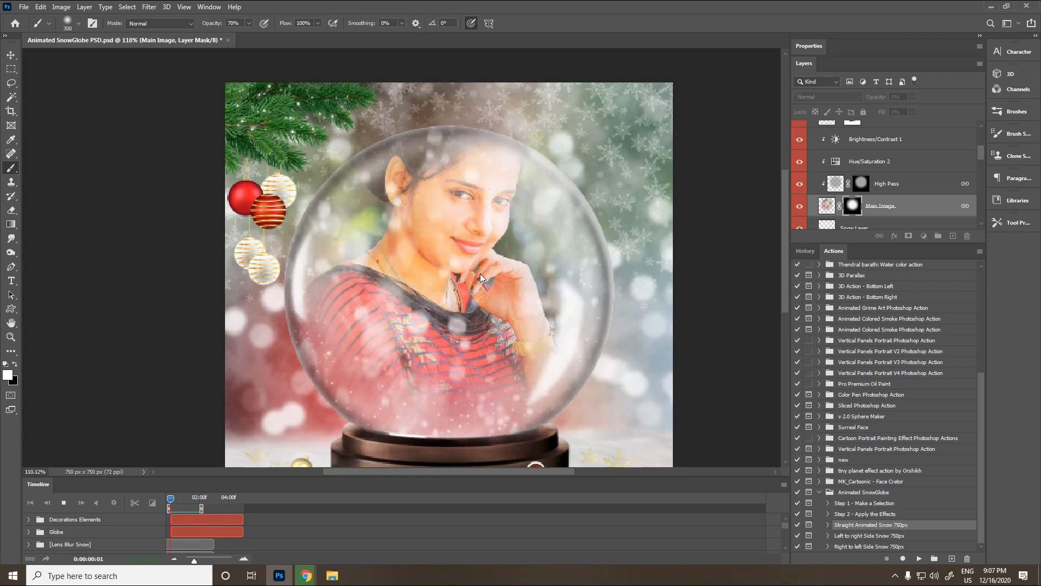
- Close the Animated SnowGlobe PSD document without saving its changes
{"action": "left_click", "coordinate": [229, 40]}
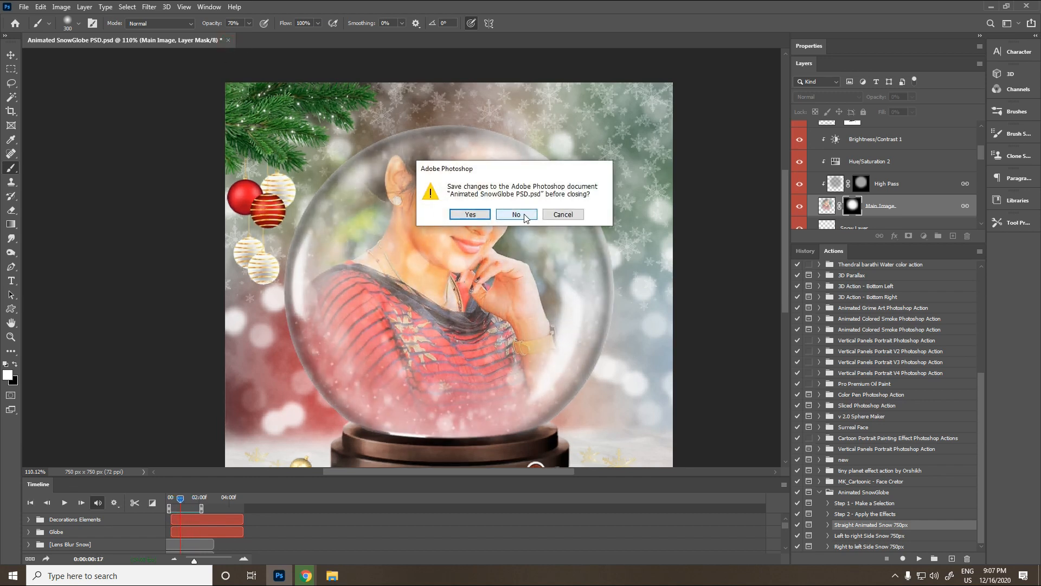
{"action": "left_click", "coordinate": [524, 215]}
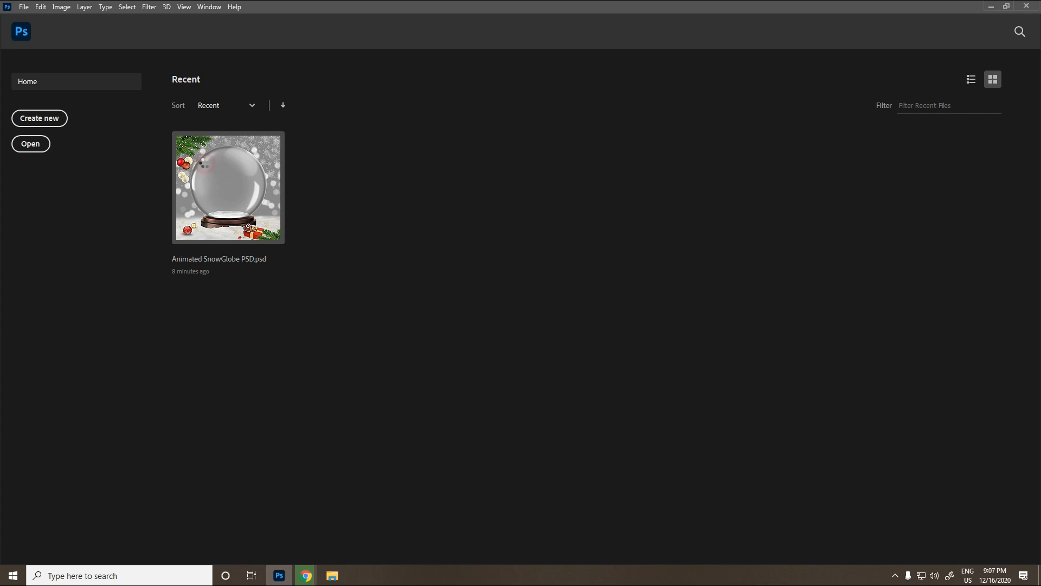
- Reopen the recent Animated SnowGlobe PSD template and run Step 1 - Make a Selection, placing the _DSC0093 couple photo
{"action": "left_click", "coordinate": [205, 165]}
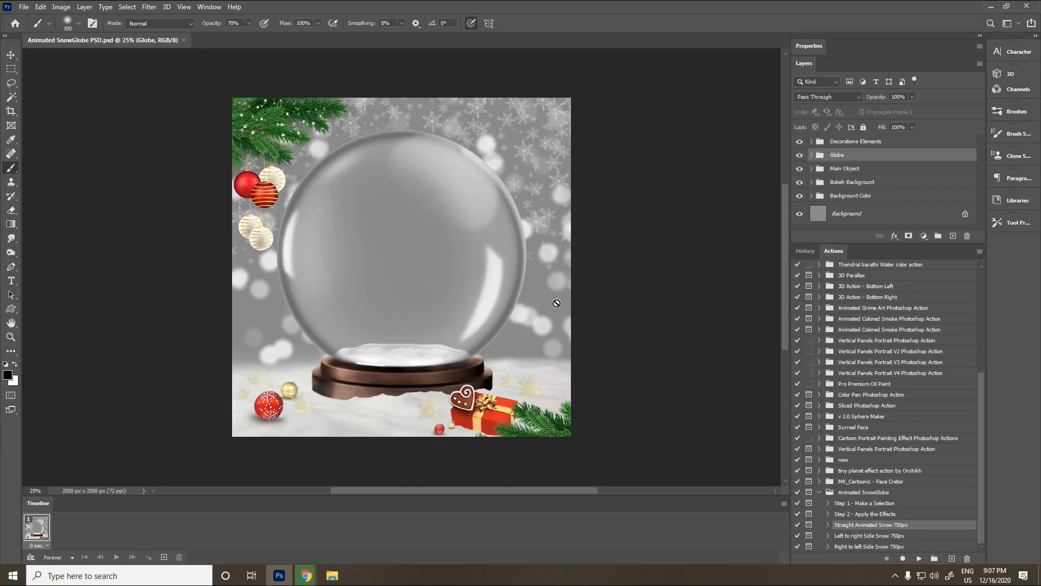
{"action": "left_click", "coordinate": [862, 503]}
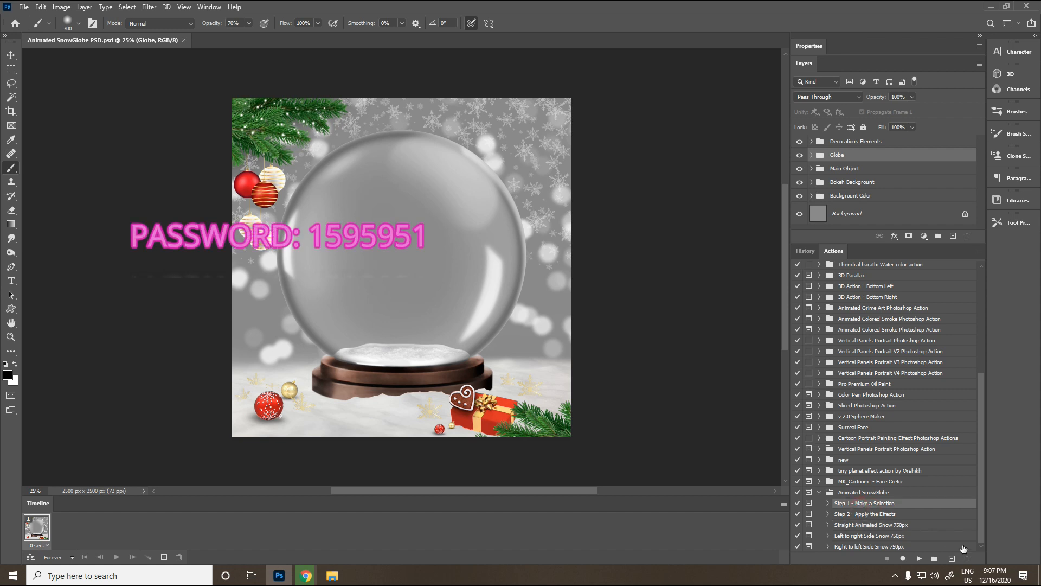
{"action": "left_click", "coordinate": [920, 563]}
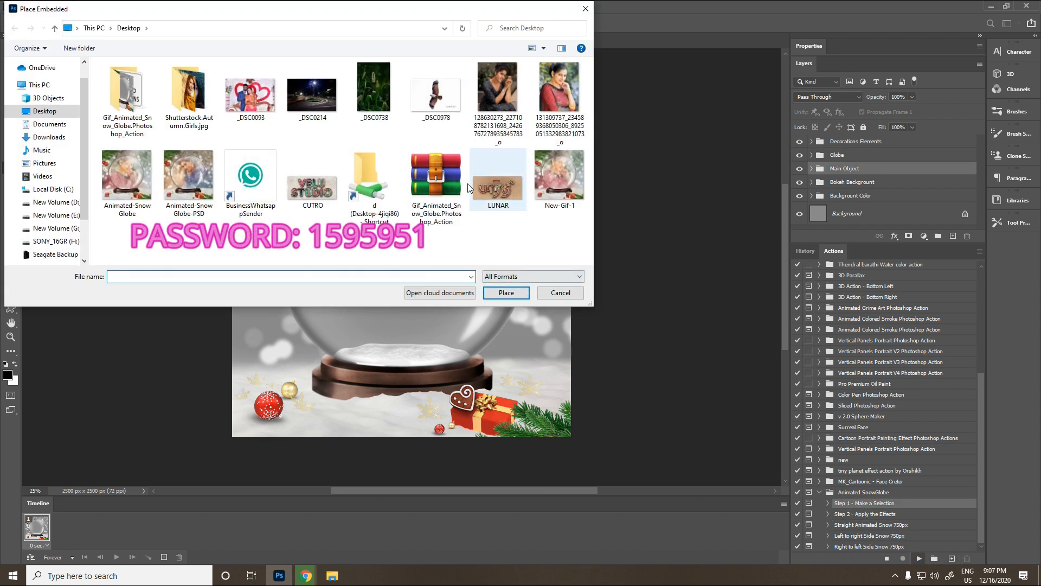
{"action": "double_click", "coordinate": [253, 97]}
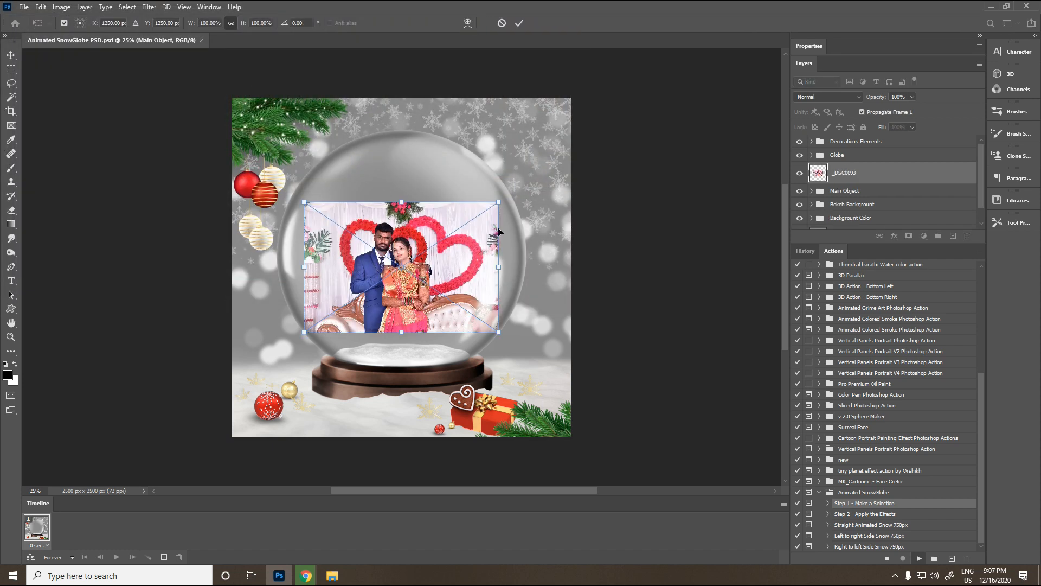
- Enlarge the placed couple photo to cover the snow globe, position it behind the globe and commit the placement
{"action": "left_click_drag", "start_coordinate": [497, 204], "coordinate": [587, 110]}
{"action": "left_click_drag", "start_coordinate": [438, 202], "coordinate": [453, 181]}
{"action": "key", "text": "Return"}
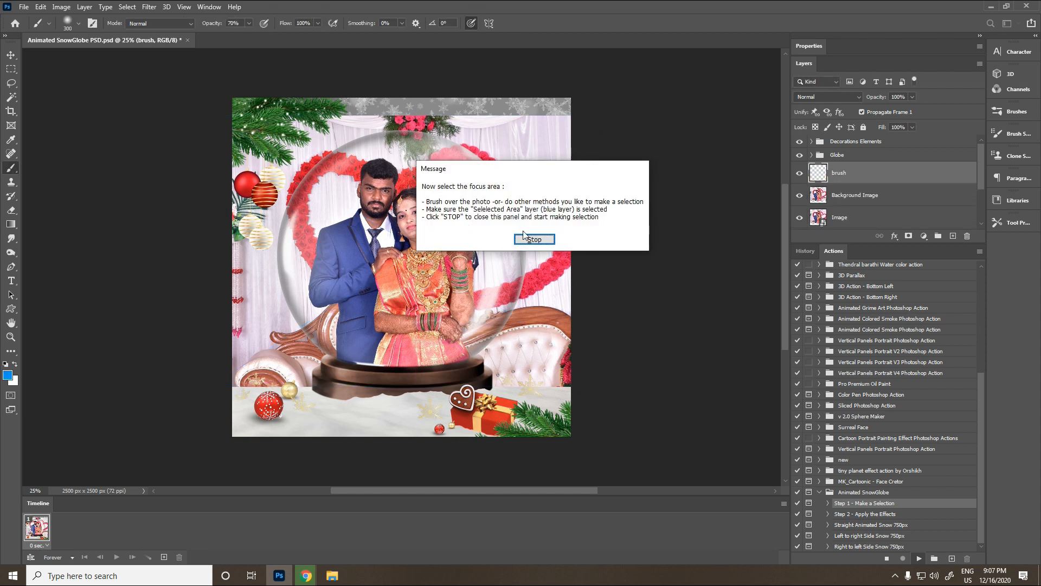
- Stop at the selection message, set the brush size to 900 px and paint the brush layer blue over the couple inside the globe
{"action": "left_click", "coordinate": [535, 237]}
{"action": "key", "text": "bracketright"}
{"action": "key", "text": "bracketright"}
{"action": "key", "text": "bracketright"}
{"action": "key", "text": "bracketright"}
{"action": "key", "text": "bracketright"}
{"action": "key", "text": "bracketright"}
{"action": "key", "text": "bracketright"}
{"action": "key", "text": "bracketleft"}
{"action": "mouse_move", "coordinate": [374, 286]}
{"action": "left_mouse_down"}
{"action": "mouse_move", "coordinate": [350, 265]}
{"action": "mouse_move", "coordinate": [355, 219]}
{"action": "mouse_move", "coordinate": [380, 180]}
{"action": "mouse_move", "coordinate": [443, 217]}
{"action": "mouse_move", "coordinate": [451, 263]}
{"action": "mouse_move", "coordinate": [408, 295]}
{"action": "mouse_move", "coordinate": [354, 278]}
{"action": "mouse_move", "coordinate": [368, 193]}
{"action": "mouse_move", "coordinate": [438, 222]}
{"action": "mouse_move", "coordinate": [448, 305]}
{"action": "mouse_move", "coordinate": [364, 280]}
{"action": "mouse_move", "coordinate": [365, 214]}
{"action": "mouse_move", "coordinate": [401, 205]}
{"action": "mouse_move", "coordinate": [449, 238]}
{"action": "mouse_move", "coordinate": [410, 314]}
{"action": "mouse_move", "coordinate": [361, 263]}
{"action": "mouse_move", "coordinate": [378, 223]}
{"action": "mouse_move", "coordinate": [420, 226]}
{"action": "mouse_move", "coordinate": [416, 294]}
{"action": "mouse_move", "coordinate": [366, 260]}
{"action": "mouse_move", "coordinate": [391, 209]}
{"action": "mouse_move", "coordinate": [438, 220]}
{"action": "mouse_move", "coordinate": [429, 285]}
{"action": "left_mouse_up"}
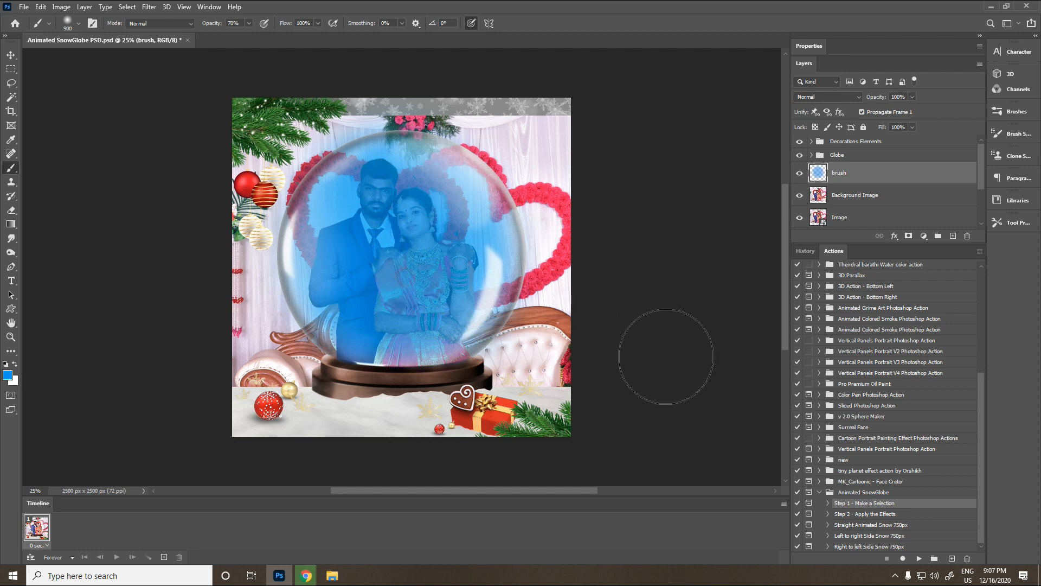
- Run the Step 2 - Apply the Effects action, continuing past its warnings, and dismiss the closing message
{"action": "left_click", "coordinate": [853, 515]}
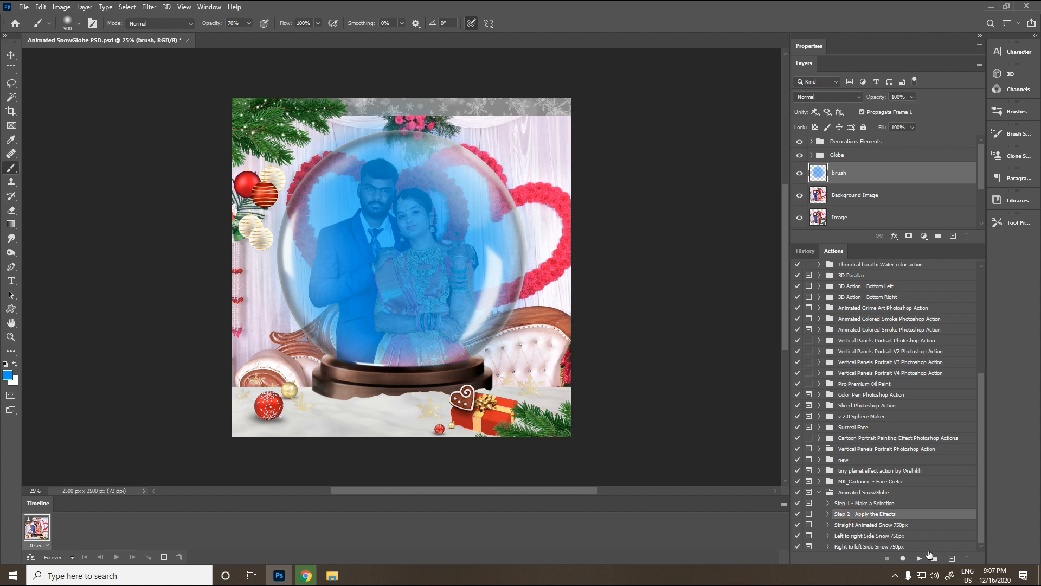
{"action": "left_click", "coordinate": [920, 560]}
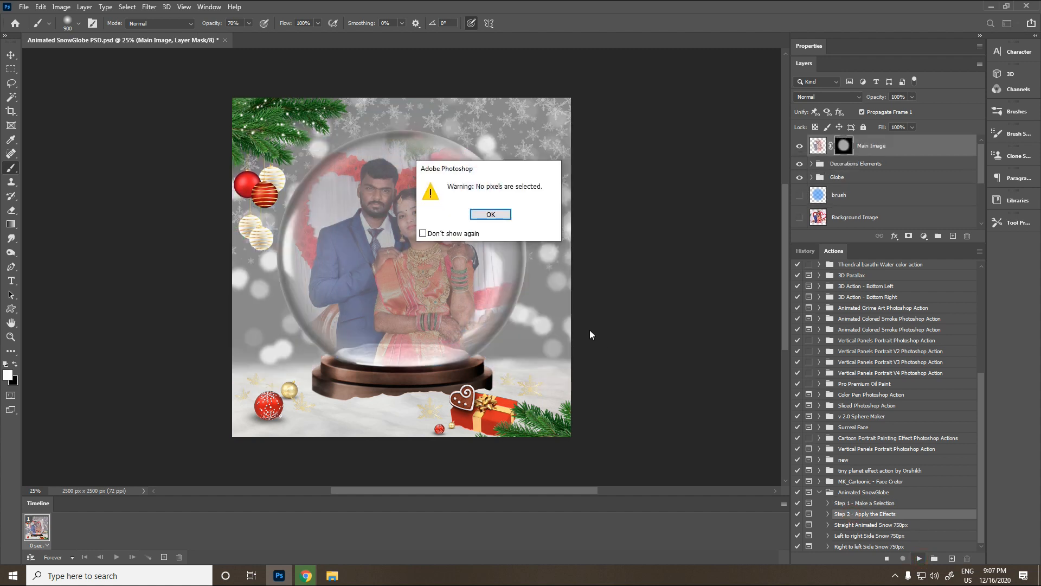
{"action": "left_click", "coordinate": [500, 216]}
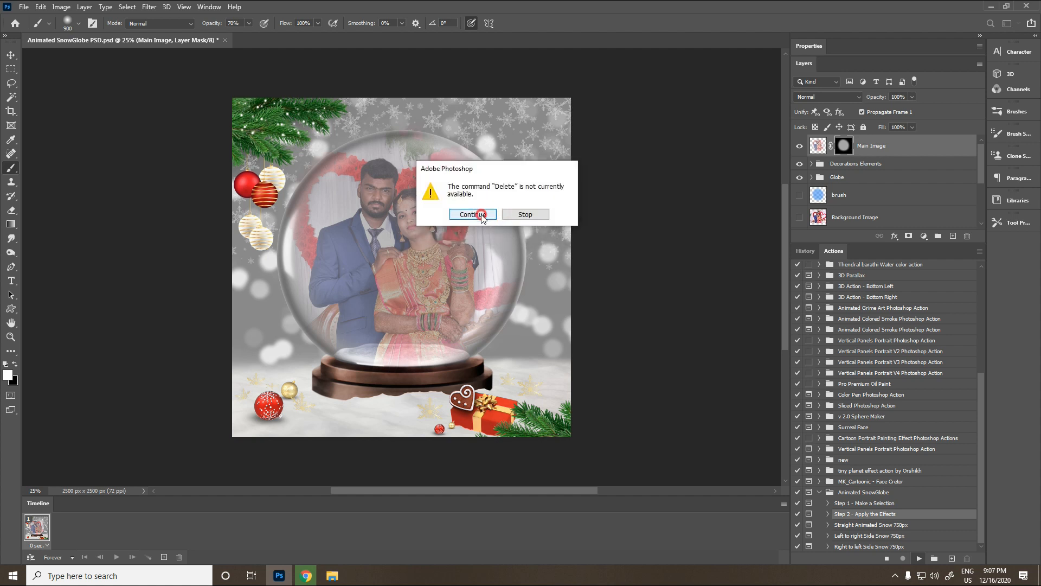
{"action": "left_click", "coordinate": [482, 216]}
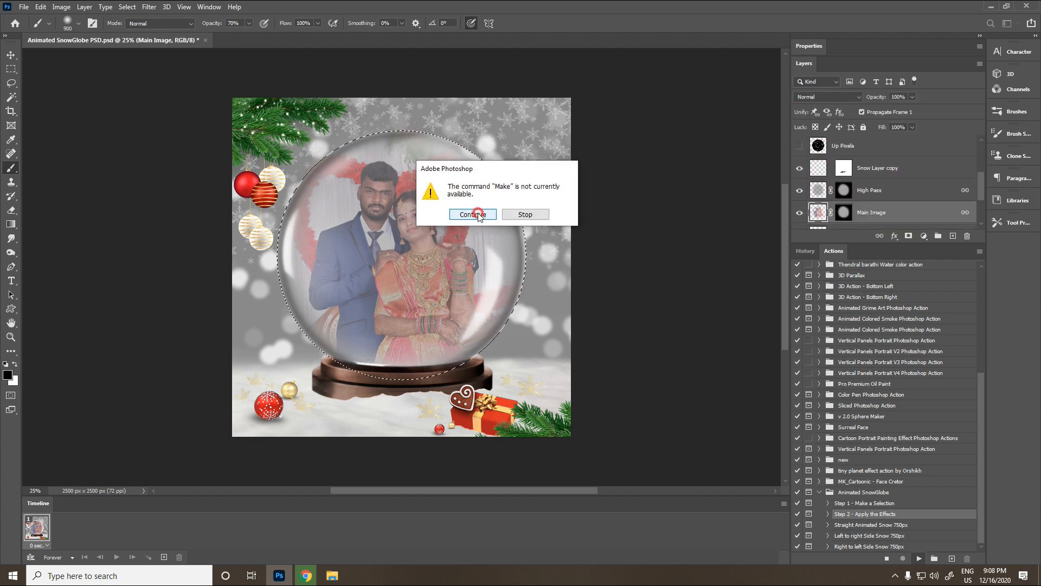
{"action": "left_click", "coordinate": [479, 214]}
{"action": "left_click", "coordinate": [478, 214]}
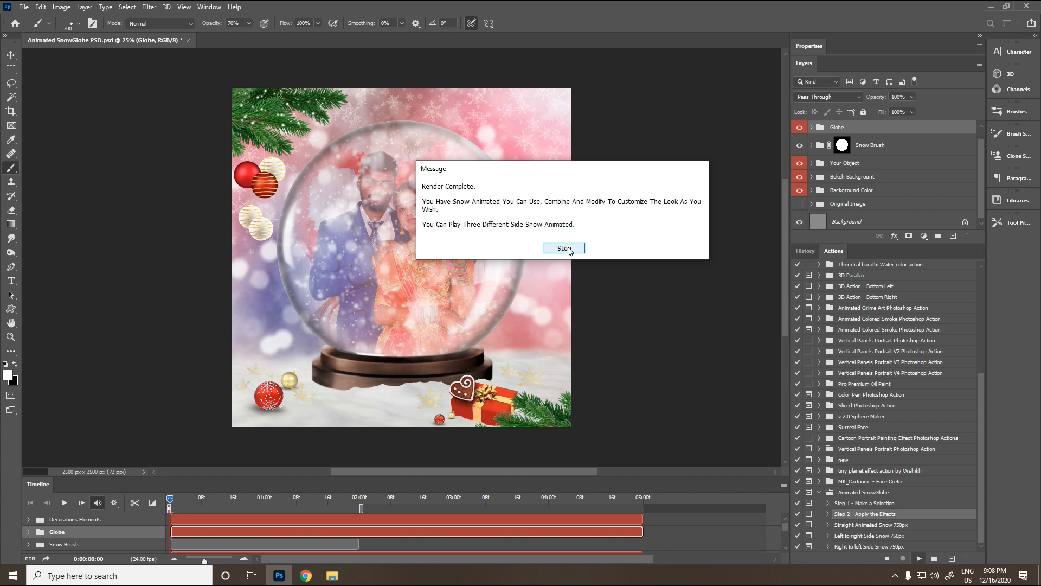
{"action": "left_click", "coordinate": [564, 248]}
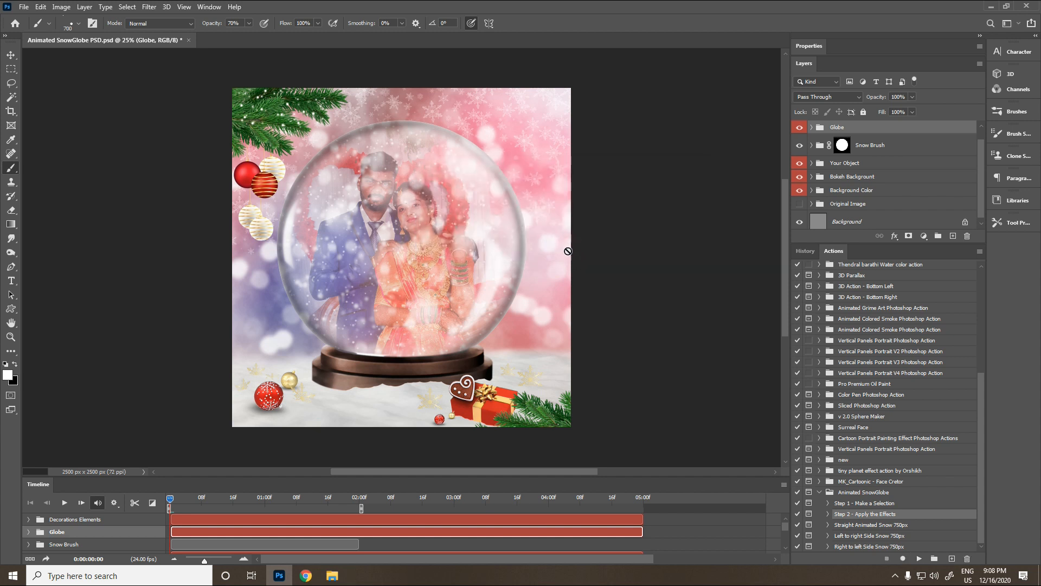
- Run the Left to right Side Snow 750px action, fit the image to the window and preview the animation from the start
{"action": "scroll", "coordinate": [654, 306], "scroll_direction": "down", "scroll_amount": 1}
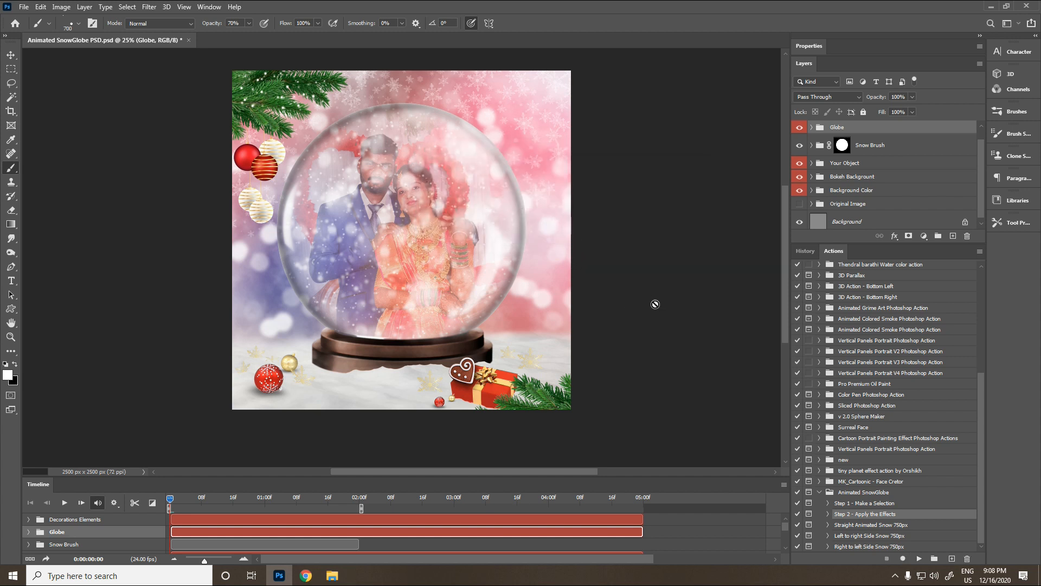
{"action": "left_click", "coordinate": [856, 536]}
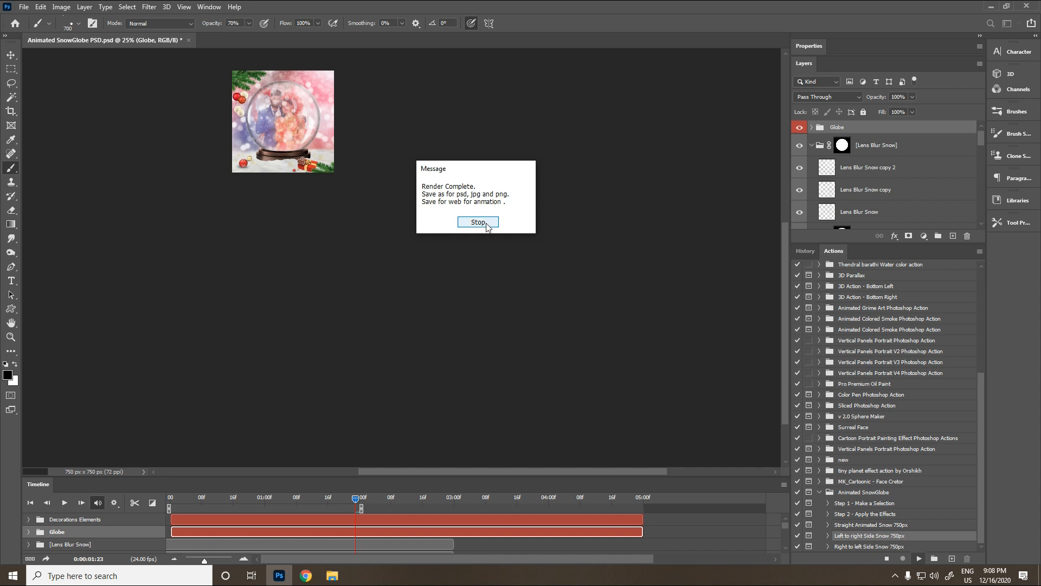
{"action": "left_click", "coordinate": [486, 223]}
{"action": "key", "text": "ctrl+0"}
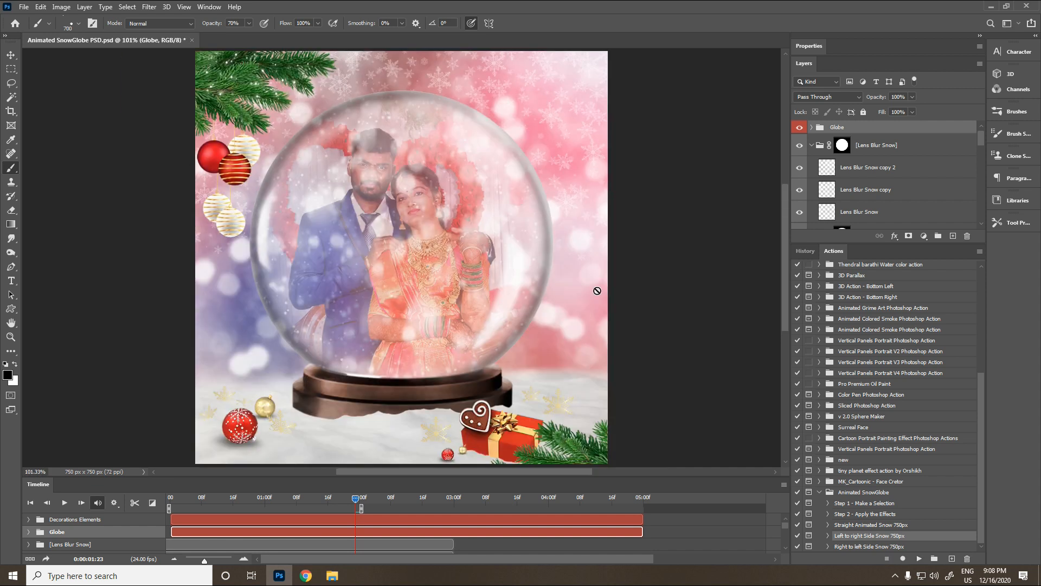
{"action": "left_click_drag", "start_coordinate": [353, 502], "coordinate": [168, 504]}
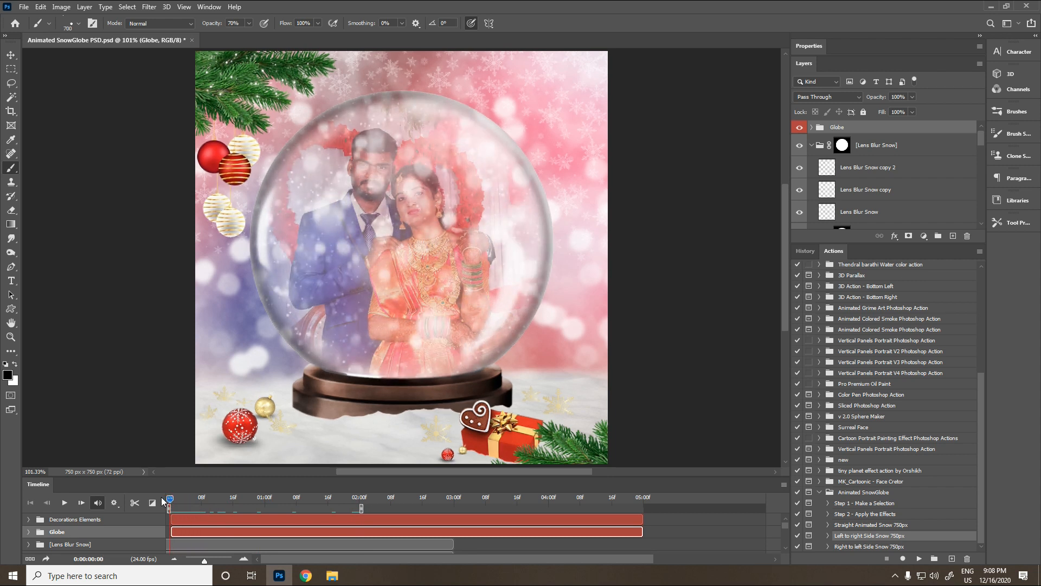
{"action": "key", "text": "space"}
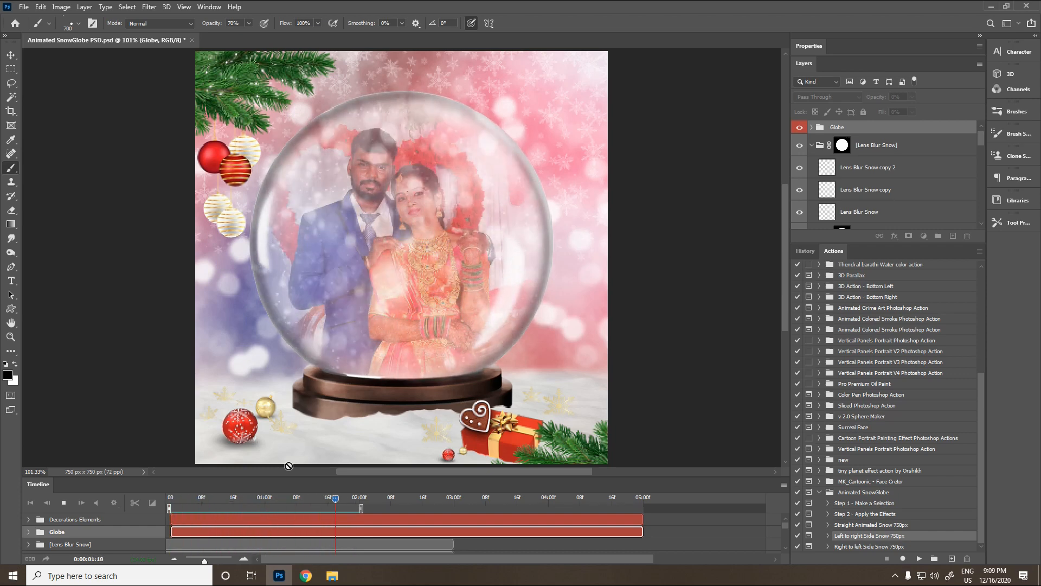
- Export the animation with Save for Web (Legacy) as a GIF named "Weddin g" on the Desktop
{"action": "left_click", "coordinate": [24, 7]}
{"action": "mouse_move", "coordinate": [82, 165]}
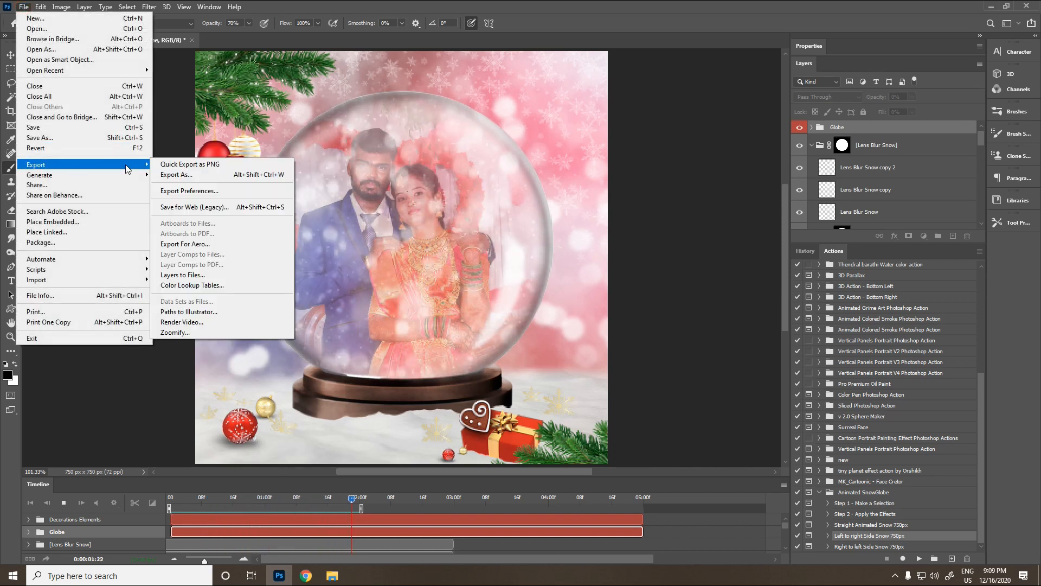
{"action": "left_click", "coordinate": [207, 207]}
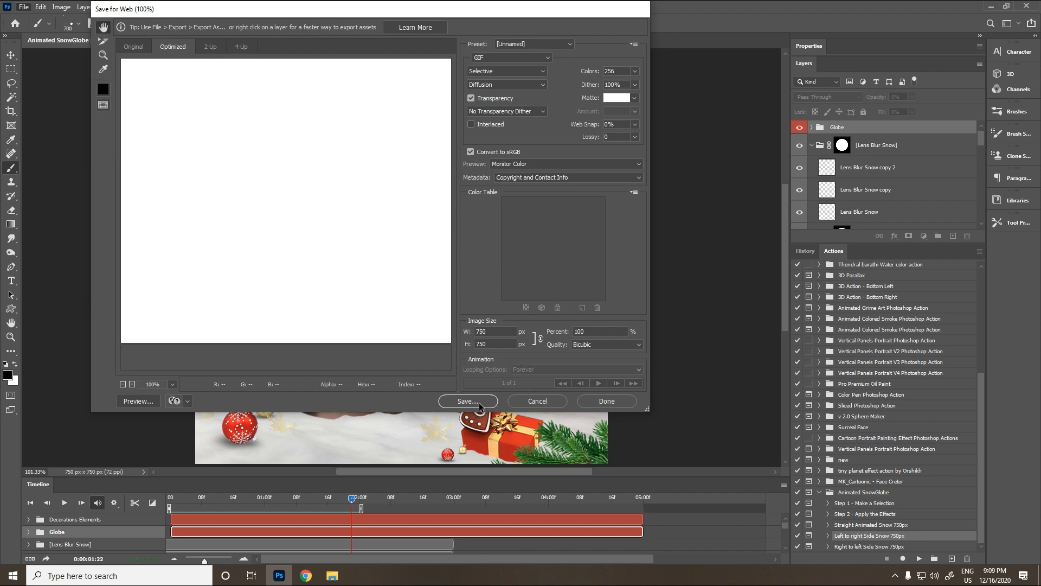
{"action": "left_click", "coordinate": [479, 406]}
{"action": "type", "text": "Weddin g"}
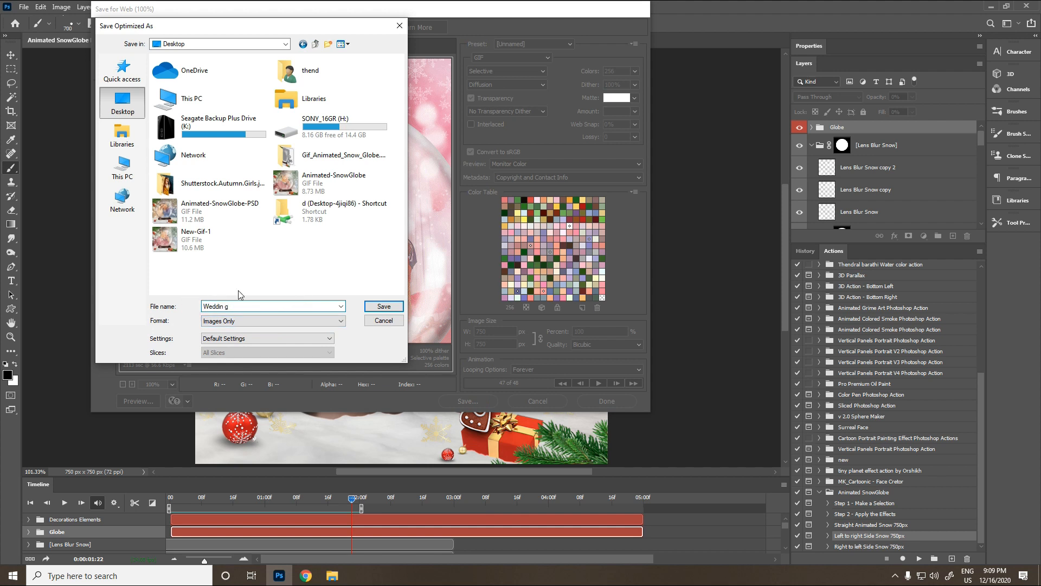
{"action": "left_click", "coordinate": [390, 307]}
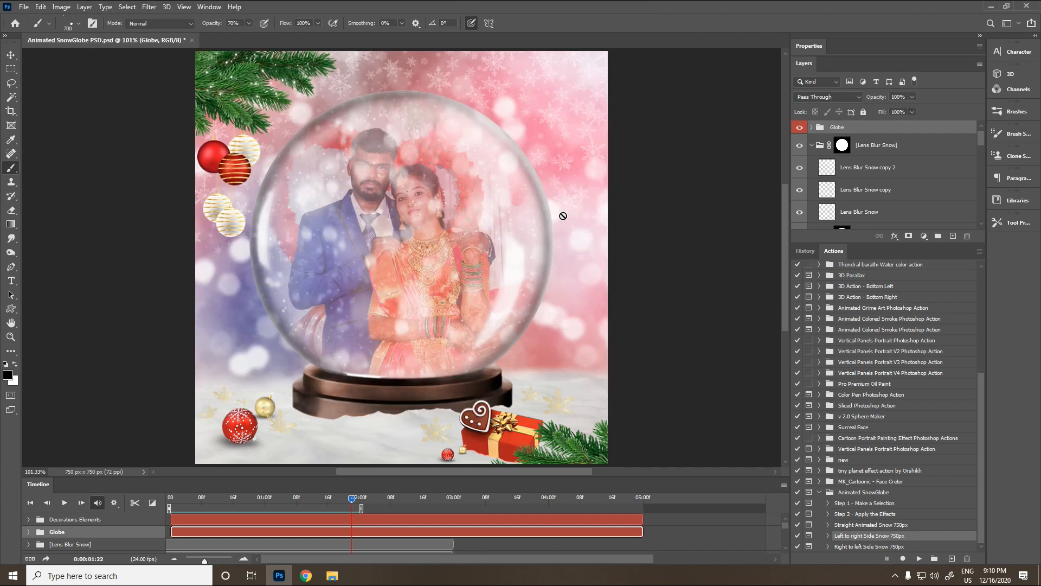
- Switch to the Desktop and open the exported wedding GIF in the image viewer
{"action": "left_click", "coordinate": [990, 6]}
{"action": "left_click_drag", "start_coordinate": [514, 164], "coordinate": [669, 168]}
{"action": "double_click", "coordinate": [668, 168]}
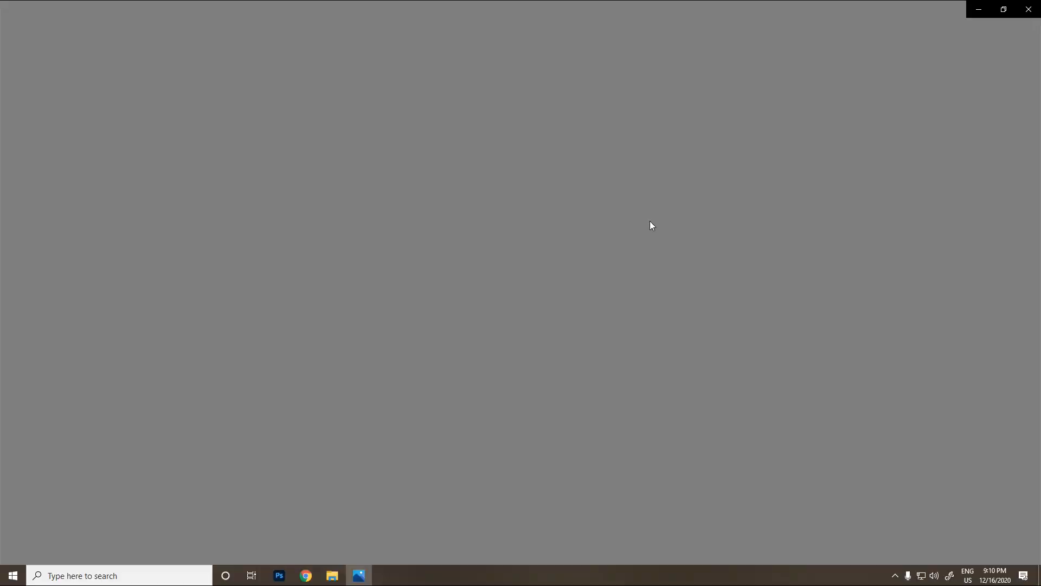